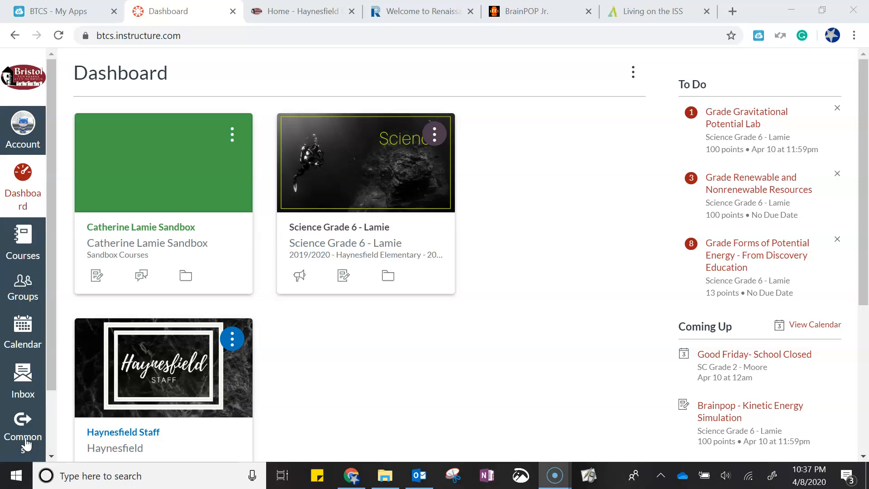
Open the sandbox course and start editing its home page
left_click(155, 227)
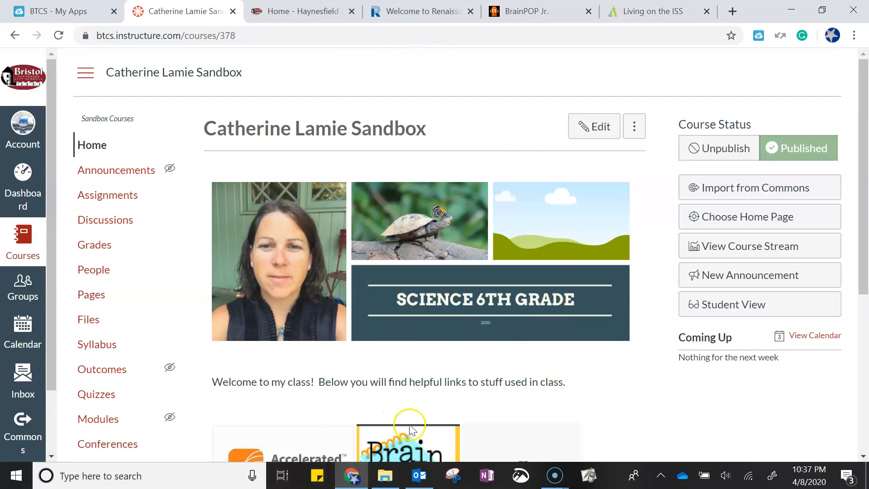
scroll(450, 387, "down", 3)
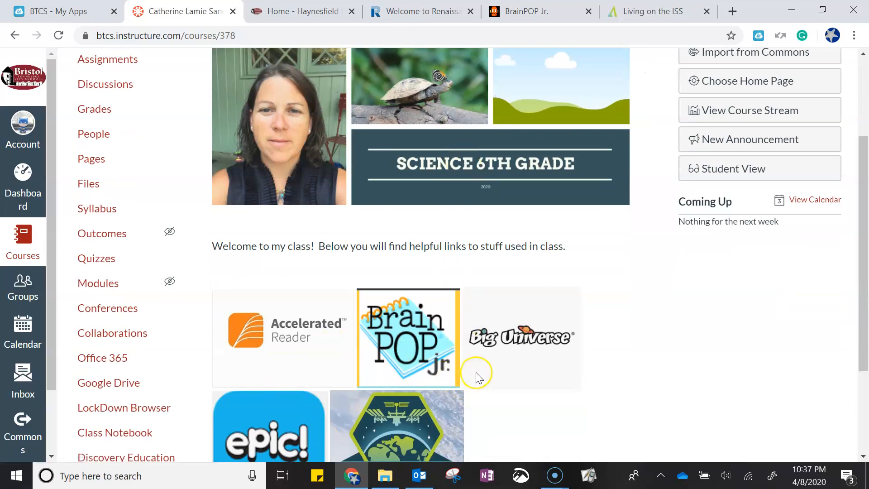
scroll(622, 306, "up", 3)
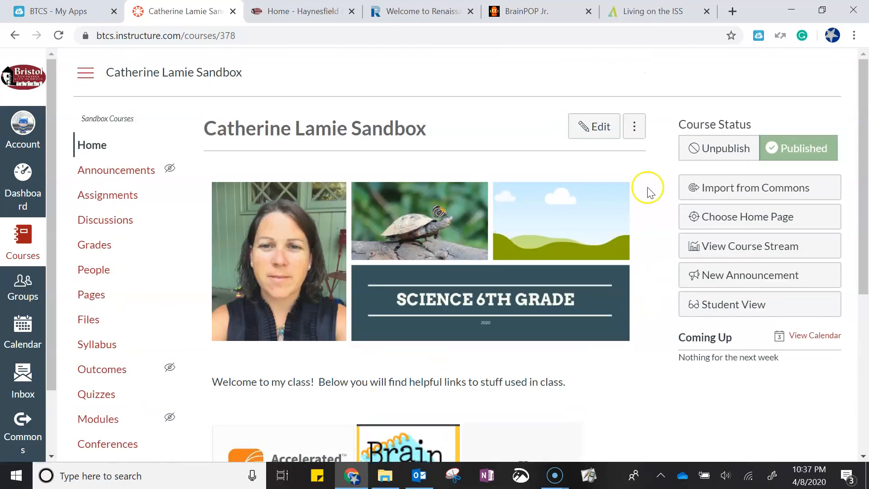
left_click(600, 128)
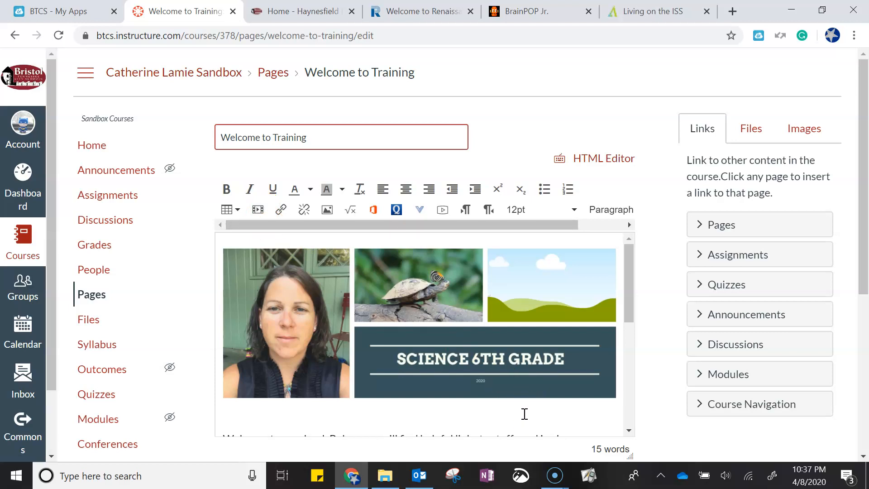
Add a new line at the end of the page, below the images, reading 'Science is Awesome!'
left_click_drag(629, 315, 629, 425)
left_click(574, 401)
key("Return")
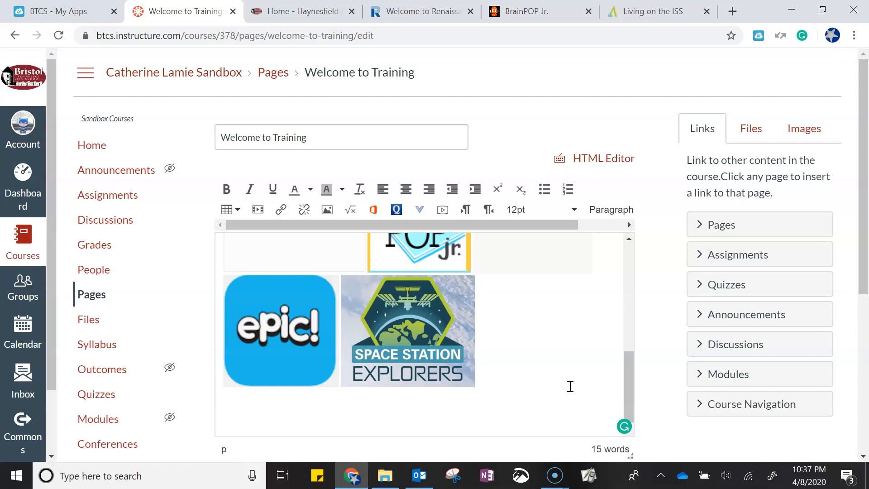
left_click(564, 387)
type("en")
type("Awesome!")
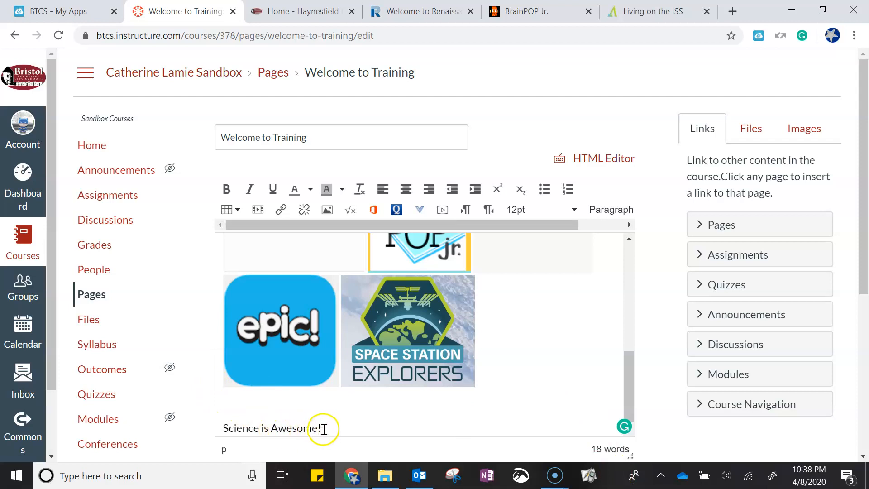
Format the 'Science is Awesome!' line as bold, italic and underlined
left_click_drag(329, 427, 223, 423)
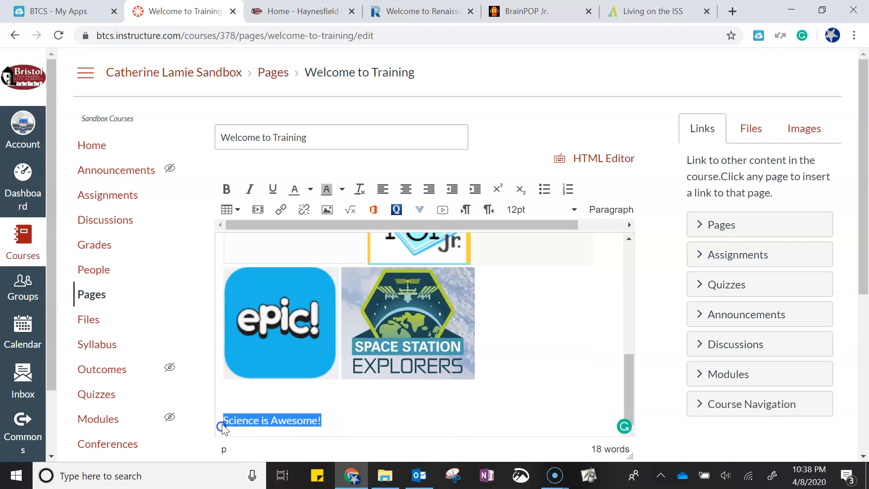
left_click(227, 190)
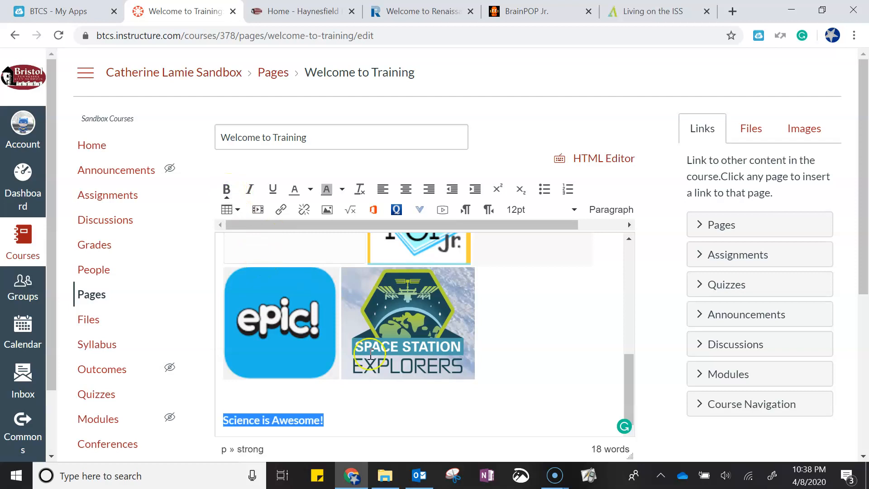
left_click(381, 433)
left_click_drag(326, 420, 222, 421)
left_click(249, 190)
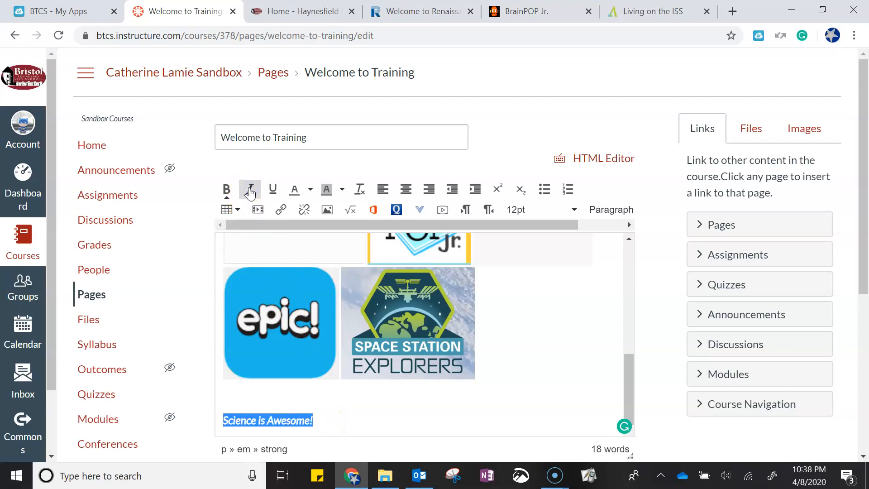
left_click(272, 189)
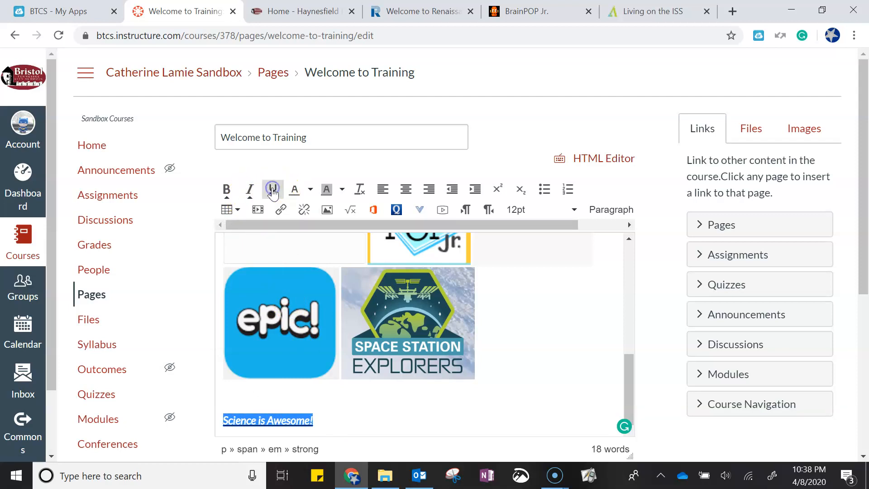
Set the text color of the selected line to green
left_click(310, 190)
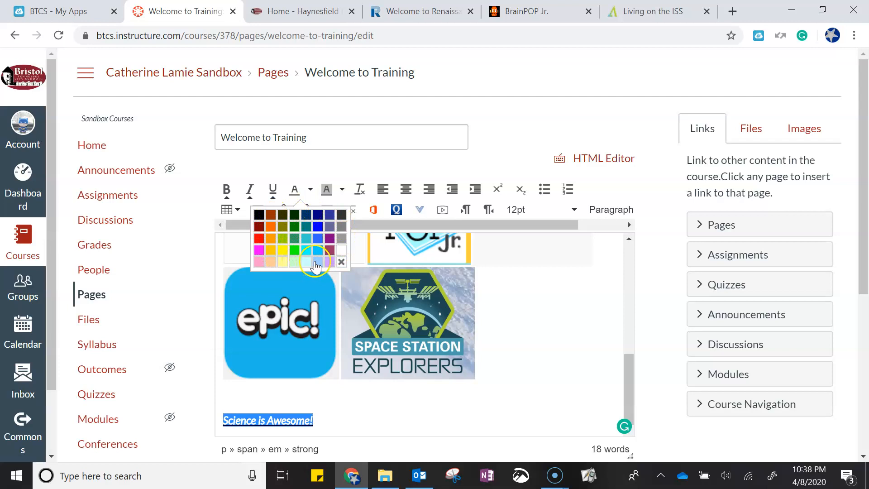
left_click(295, 230)
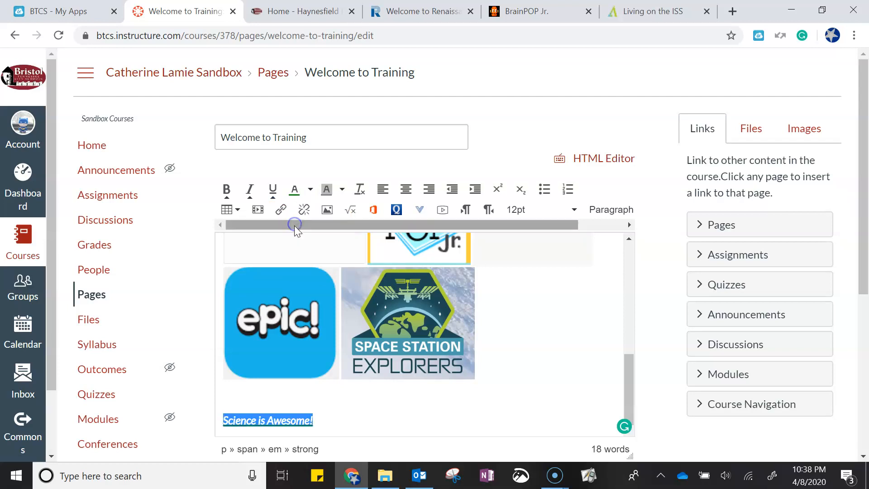
left_click(362, 419)
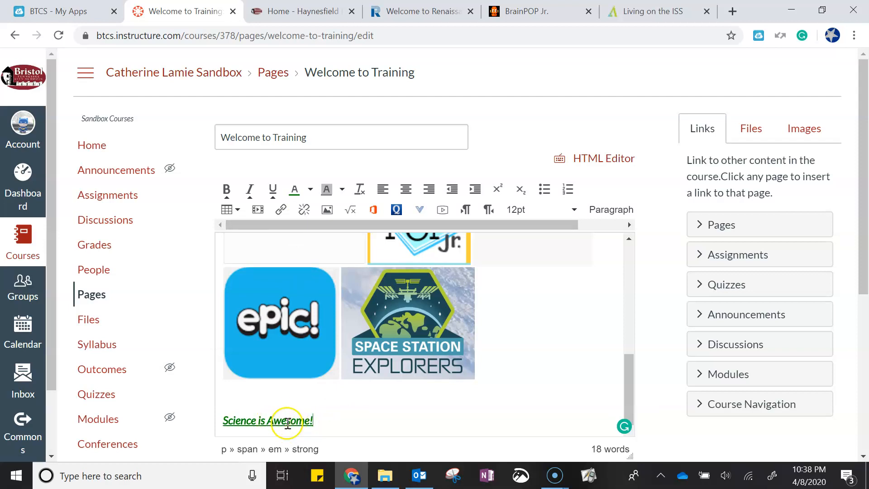
Give the 'Science is Awesome!' line a yellow background color
left_click_drag(319, 422, 218, 421)
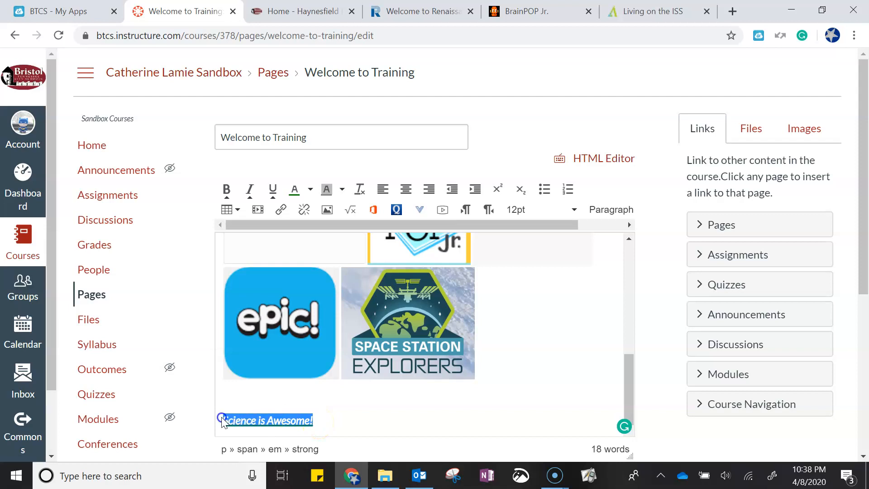
left_click(341, 189)
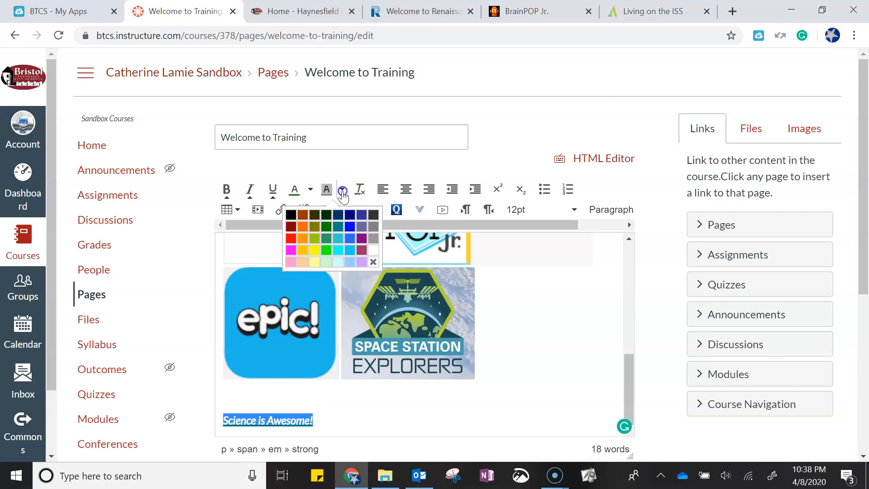
left_click(314, 250)
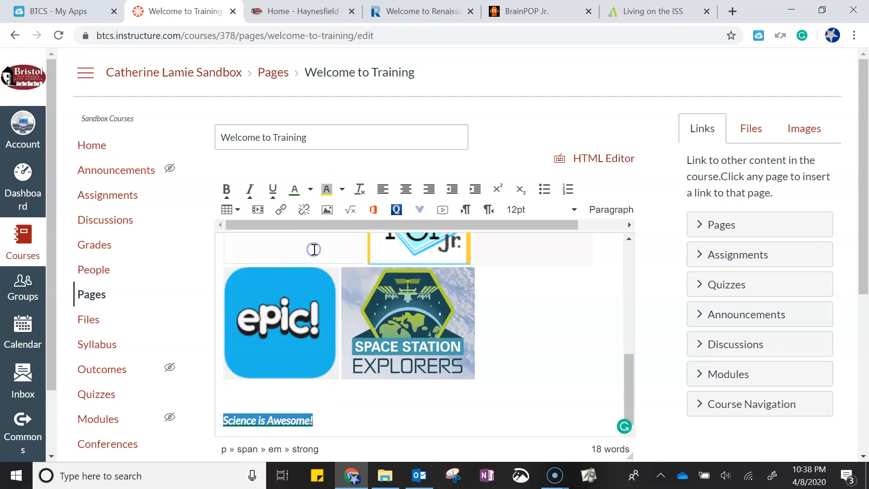
left_click(346, 419)
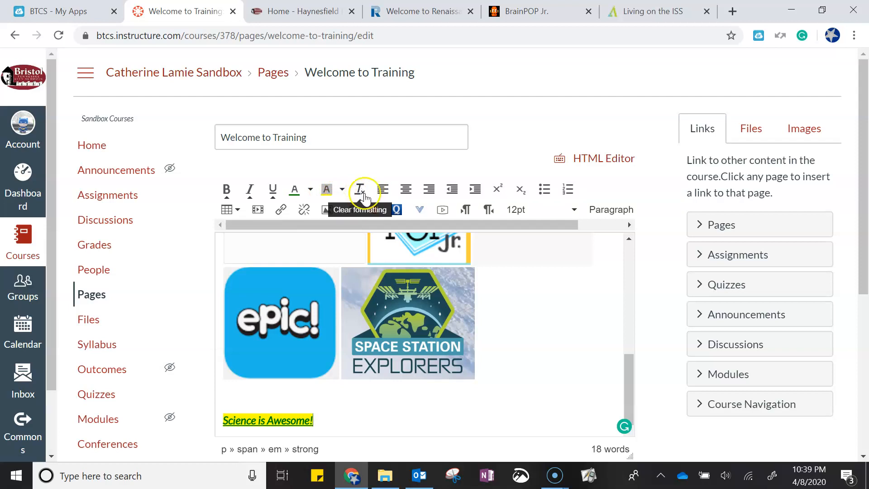
Clear all formatting from the 'Science is Awesome!' line
left_click_drag(316, 420, 220, 420)
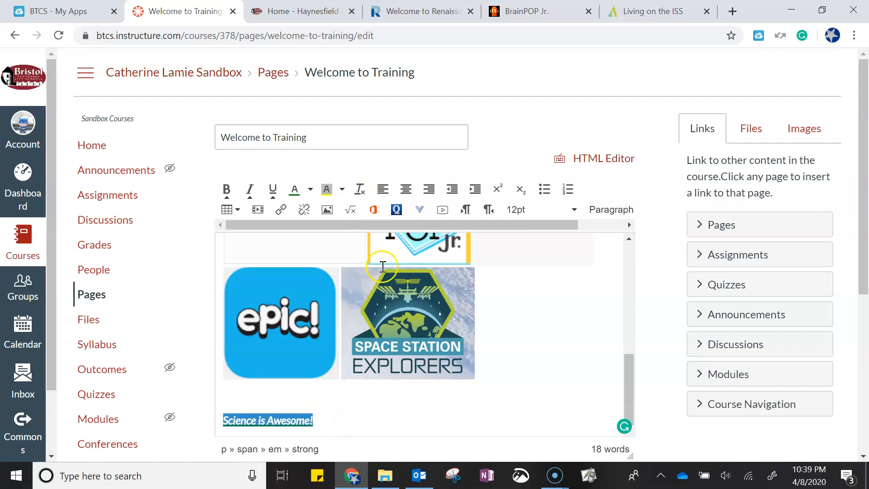
left_click(359, 189)
left_click(385, 428)
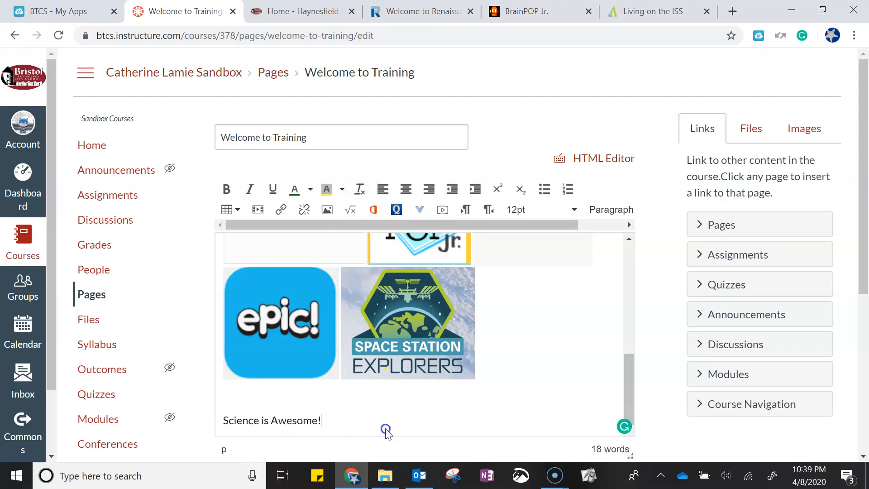
left_click(322, 418)
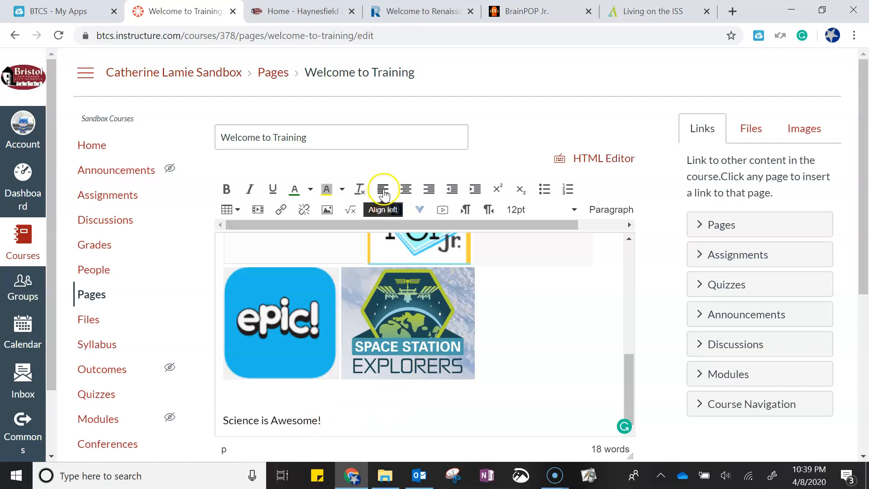
Try right alignment on the 'Science is Awesome!' line and settle on centering it
left_click(406, 189)
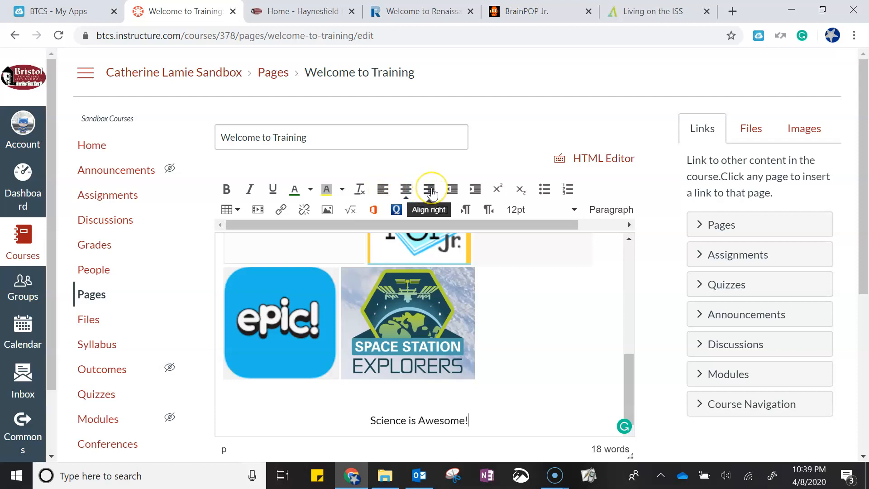
left_click(430, 190)
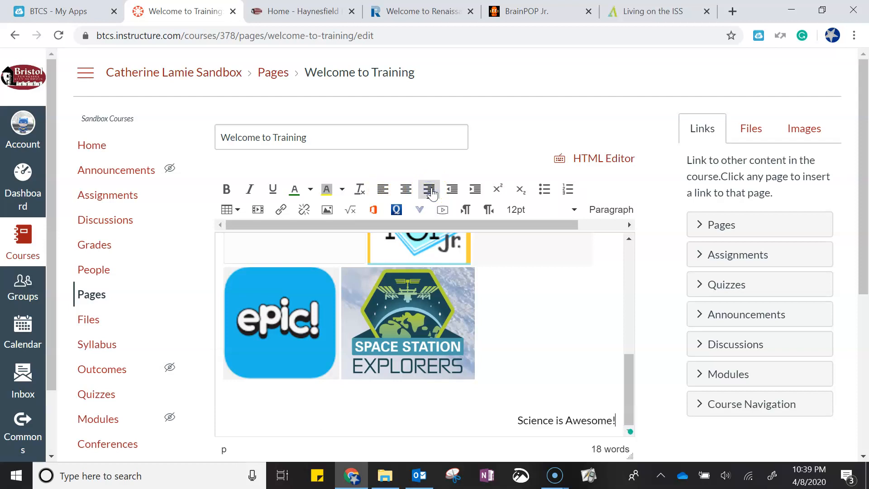
left_click(406, 190)
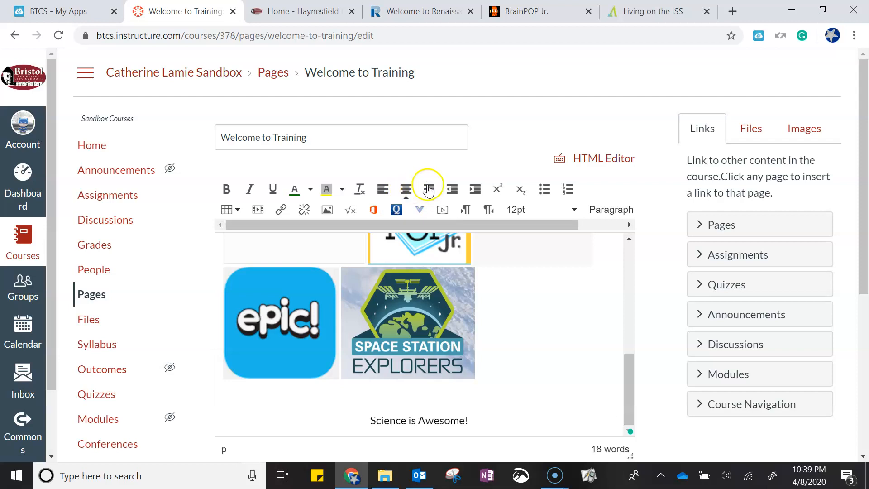
left_click(451, 192)
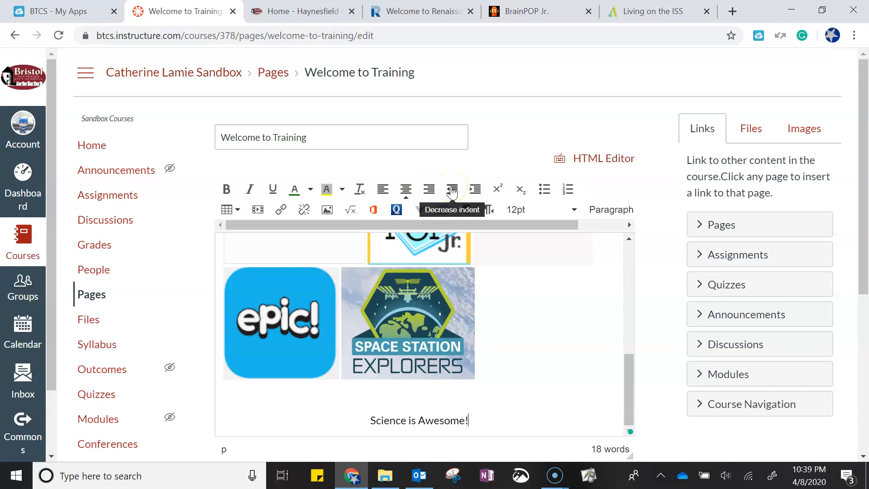
left_click(454, 195)
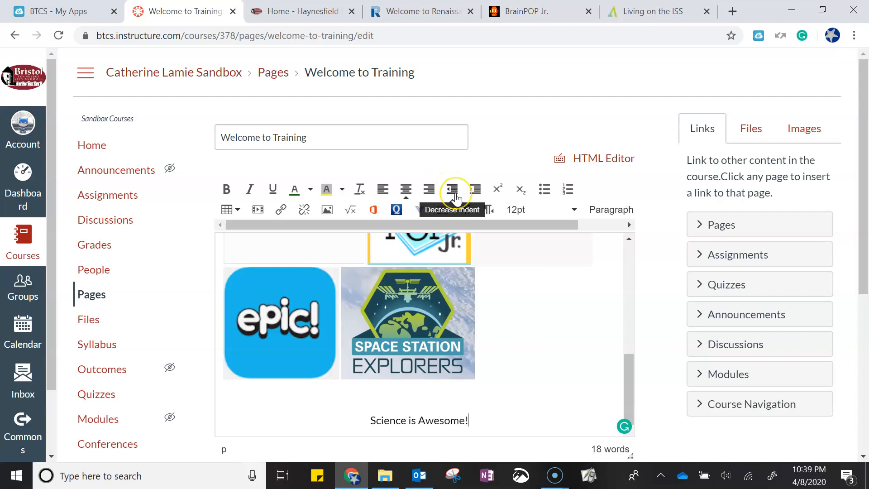
Start a new left-aligned paragraph below the centered line and try decreasing and increasing its indent
key("Return")
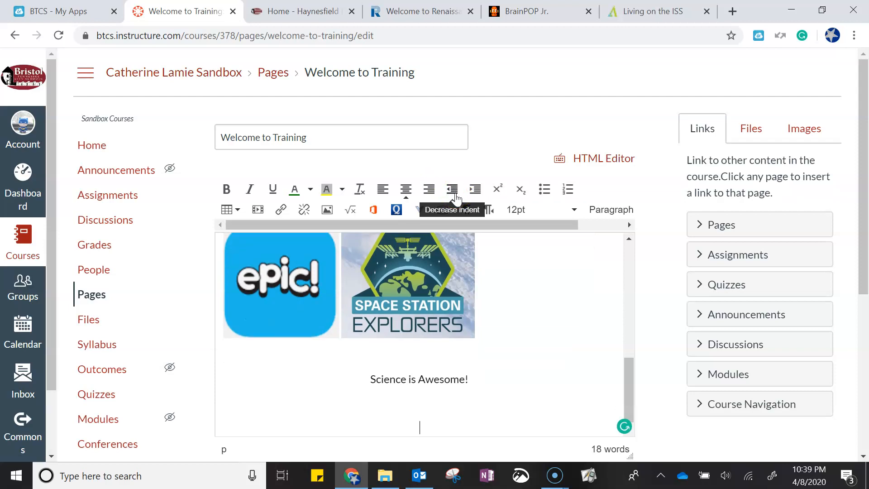
left_click(383, 190)
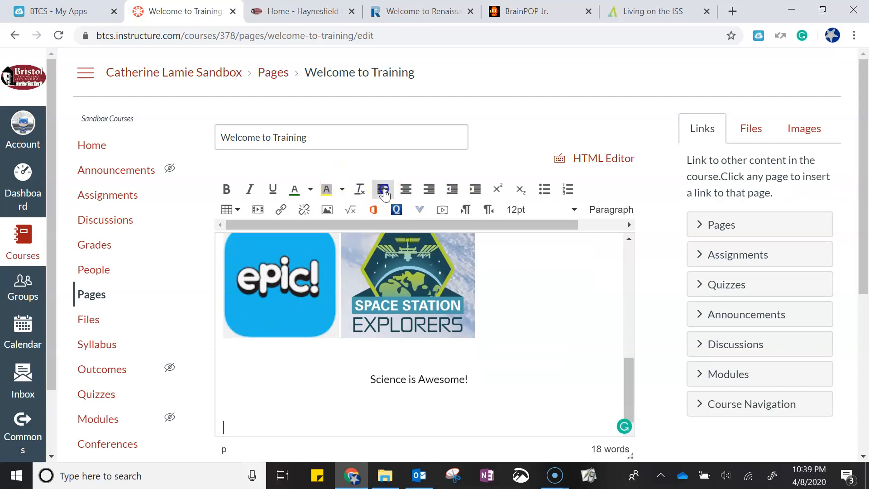
left_click(382, 194)
left_click(454, 190)
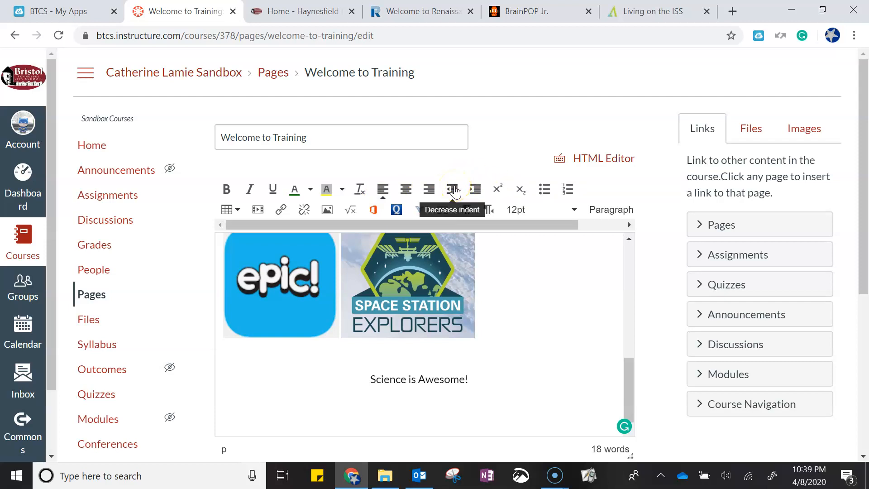
left_click(475, 190)
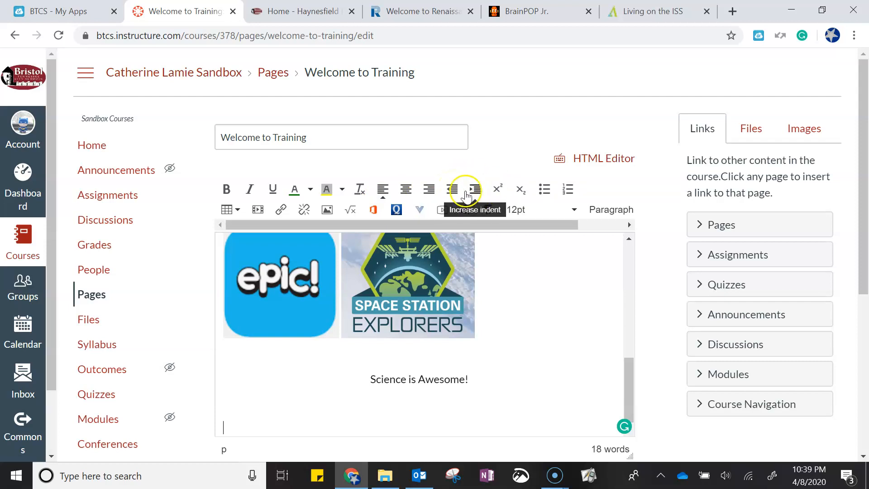
Toggle superscript and subscript formatting on the empty new line
left_click(498, 190)
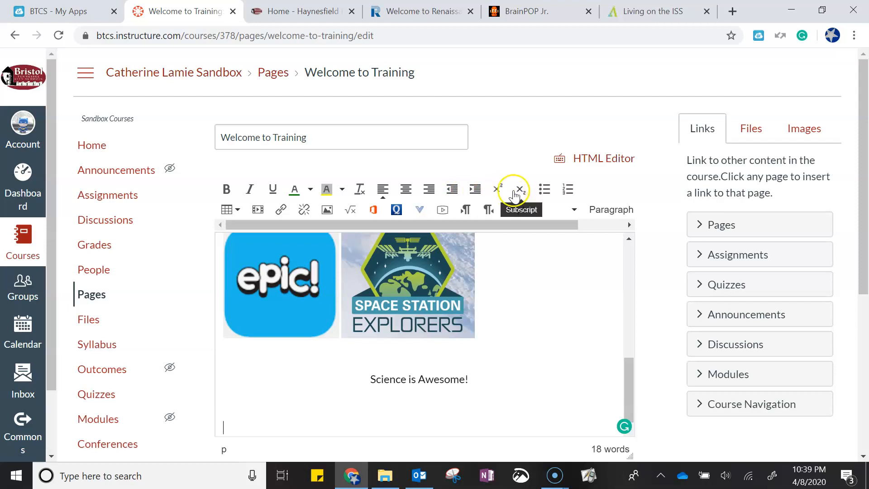
left_click(497, 190)
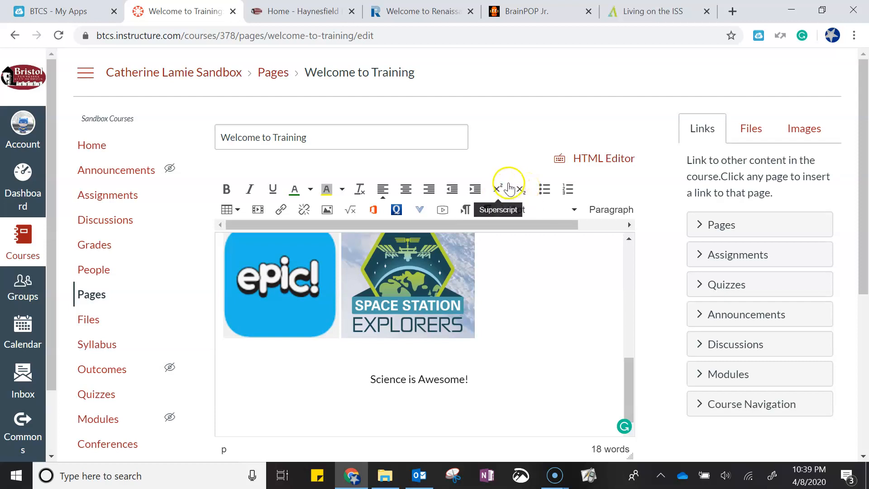
left_click(519, 191)
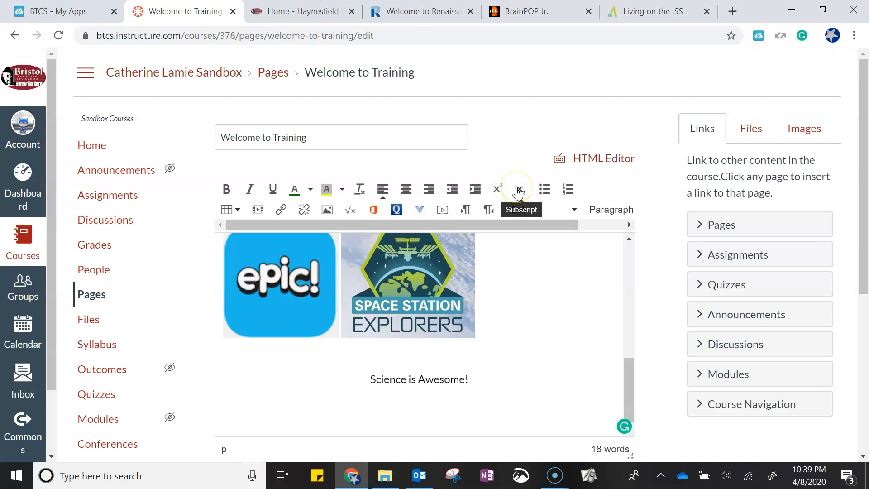
Apply bulleted list and then numbered list formatting to the empty new line
left_click(544, 191)
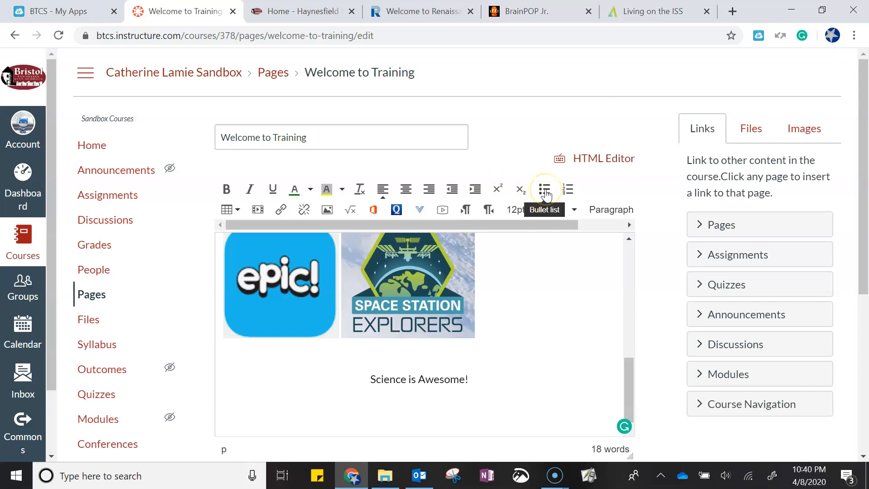
left_click(545, 191)
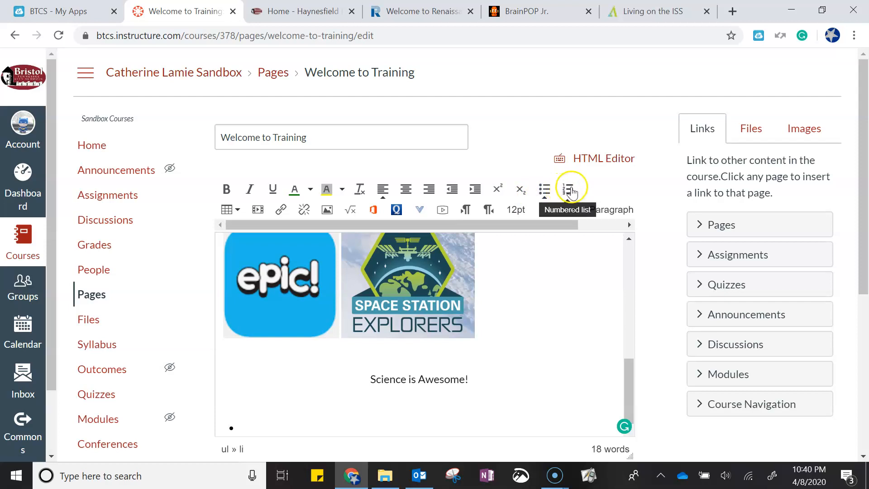
left_click(571, 190)
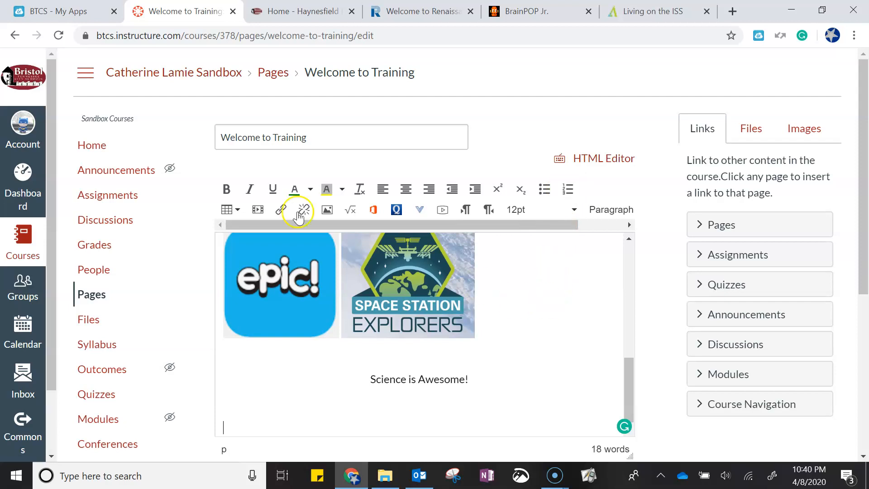
Insert a six-column table below the 'Science is Awesome!' line
left_click(237, 212)
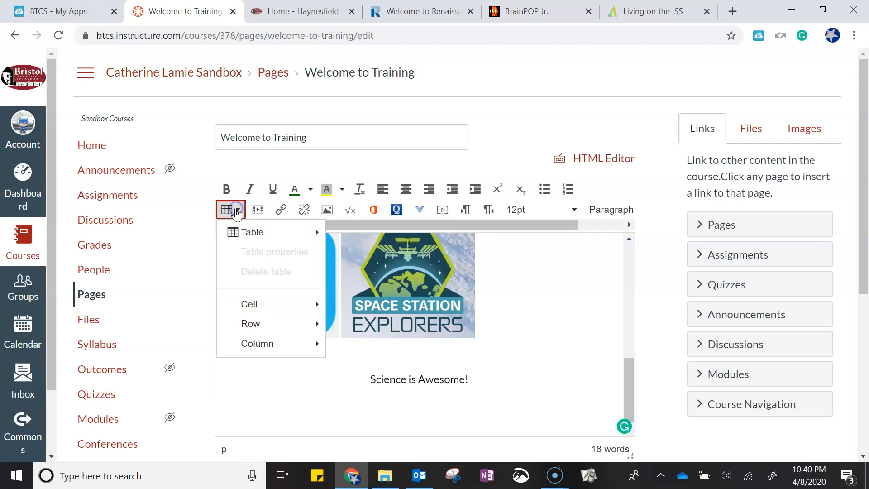
mouse_move(238, 232)
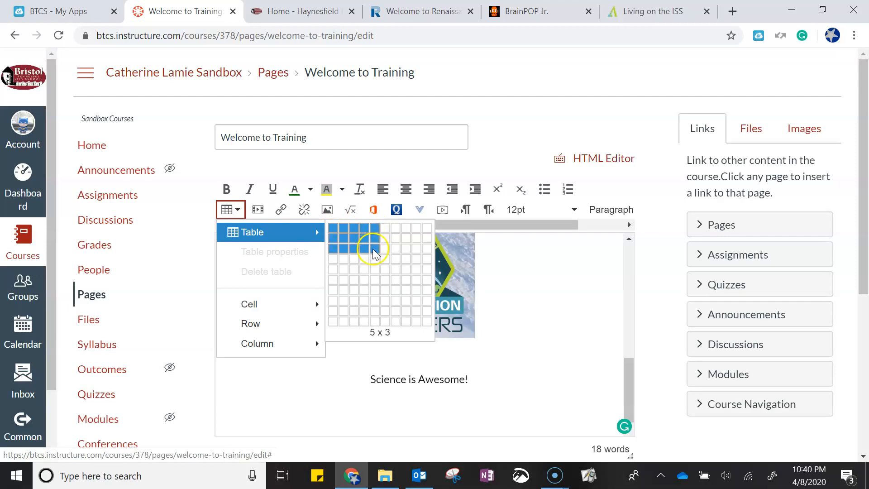
left_click(381, 262)
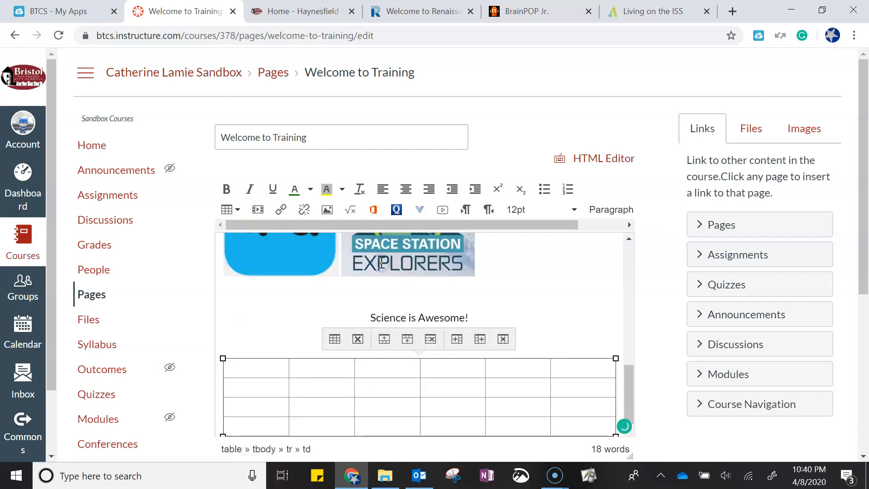
Type sample text 'mkjg' and 'jhh' into two cells of the table
left_click(321, 383)
type("mkjg")
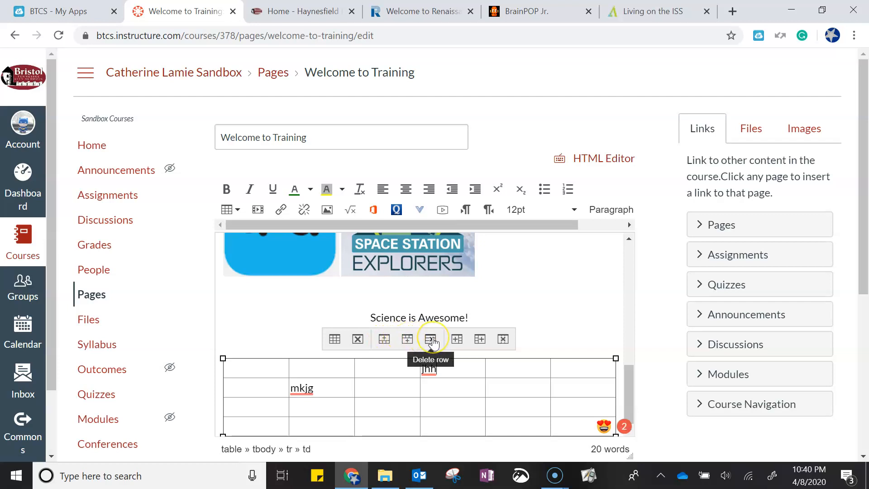
Add extra rows to the table using the table's row insert tools
left_click(454, 343)
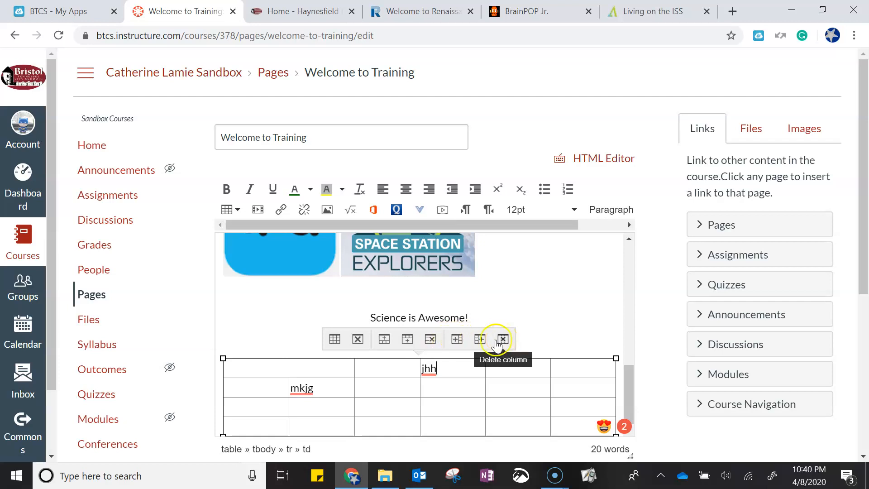
left_click(253, 421)
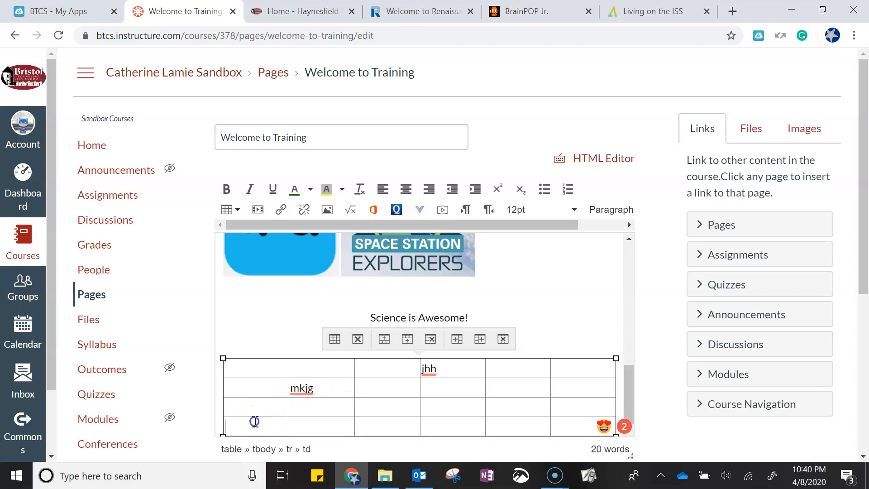
left_click(407, 339)
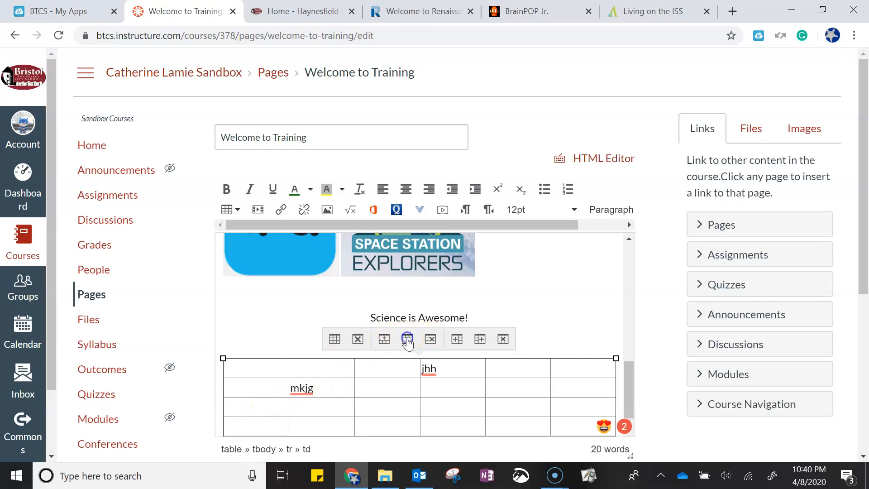
left_click(253, 403)
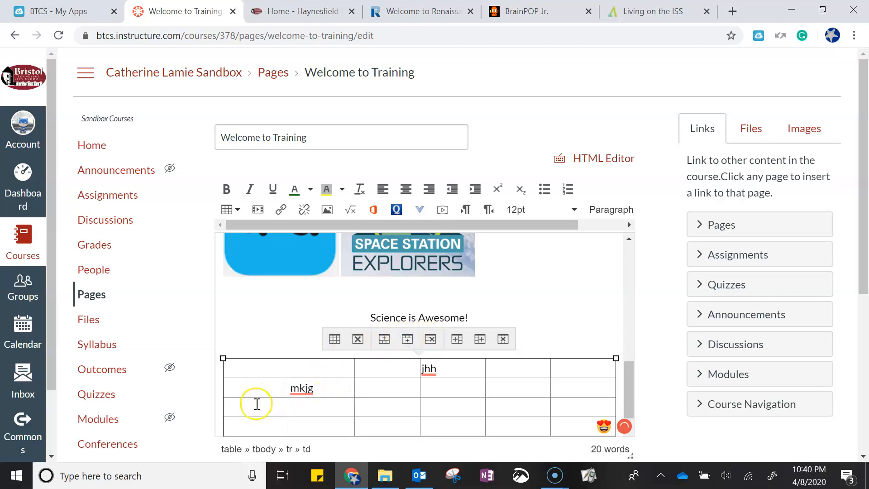
left_click(404, 341)
Open the Insert/edit media dialog and cancel it without inserting anything
scroll(520, 336, "down", 1)
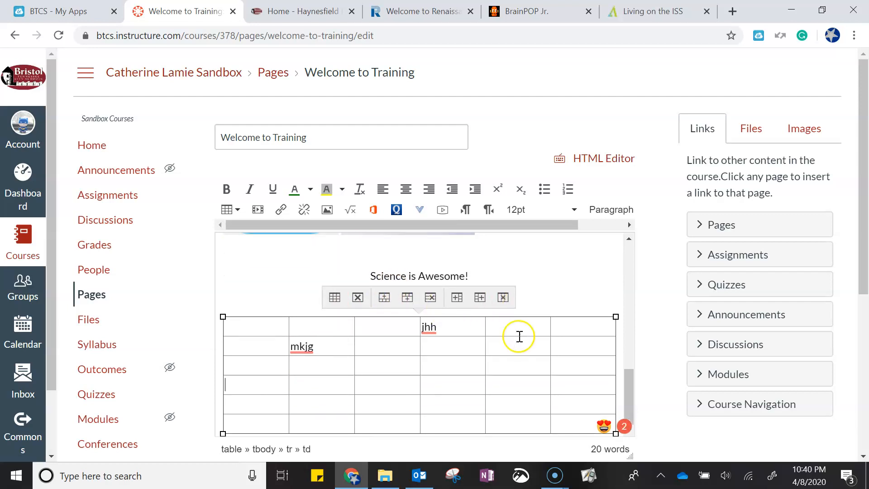
scroll(498, 340, "down", 5)
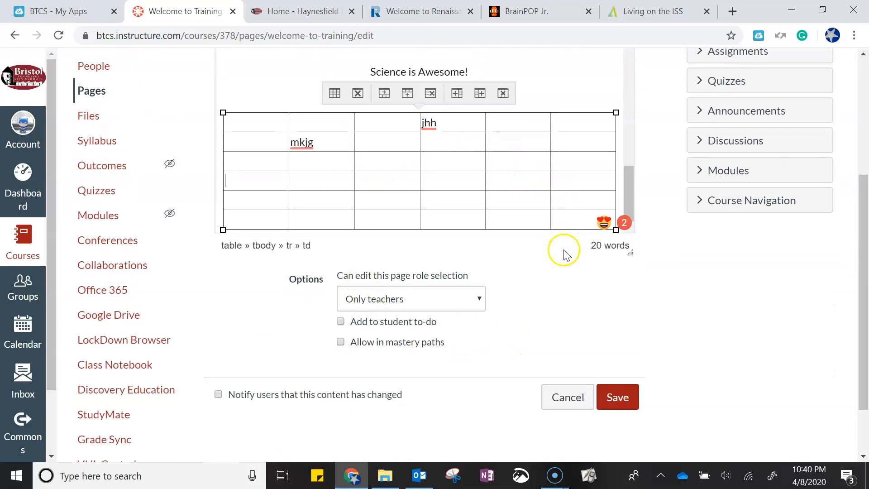
scroll(563, 253, "up", 5)
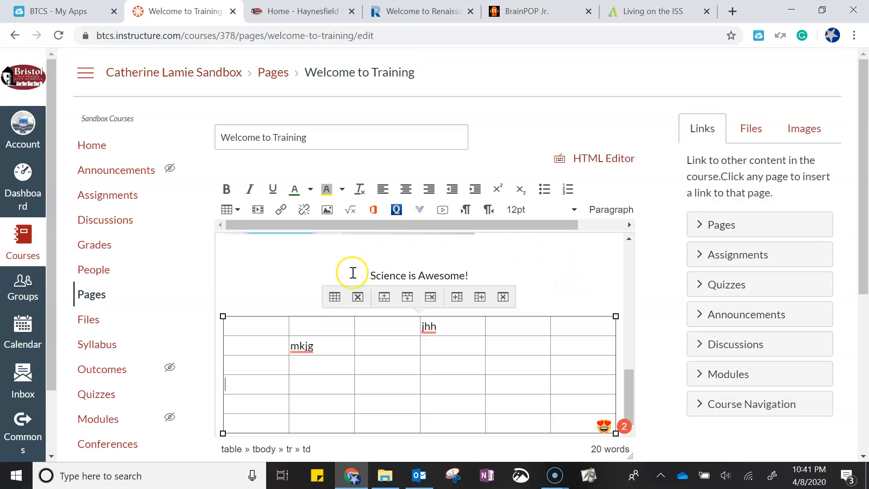
left_click(265, 273)
left_click(405, 304)
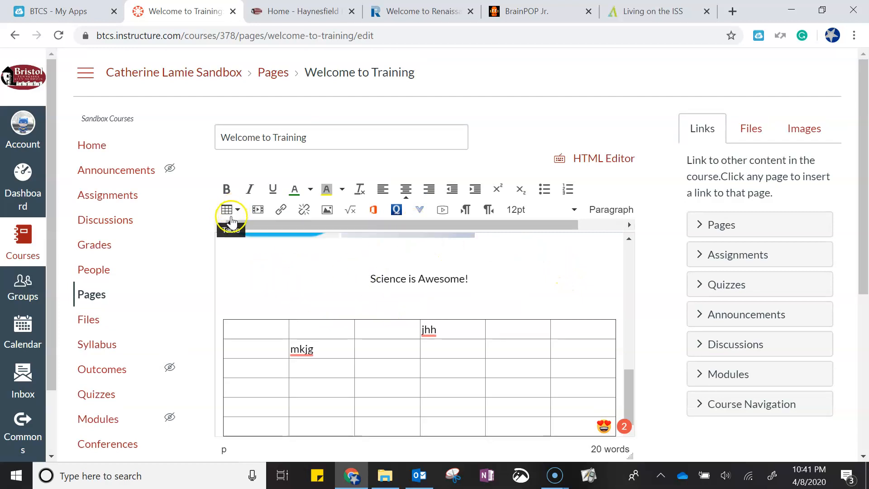
left_click(260, 213)
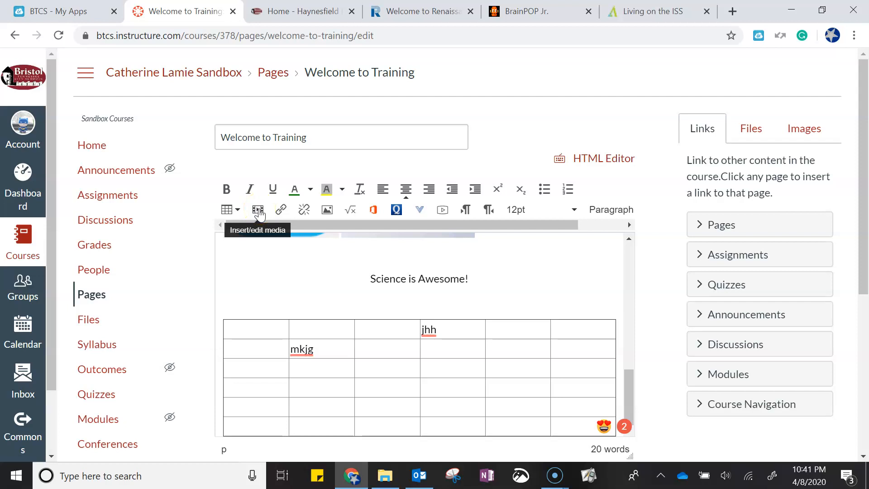
left_click(259, 211)
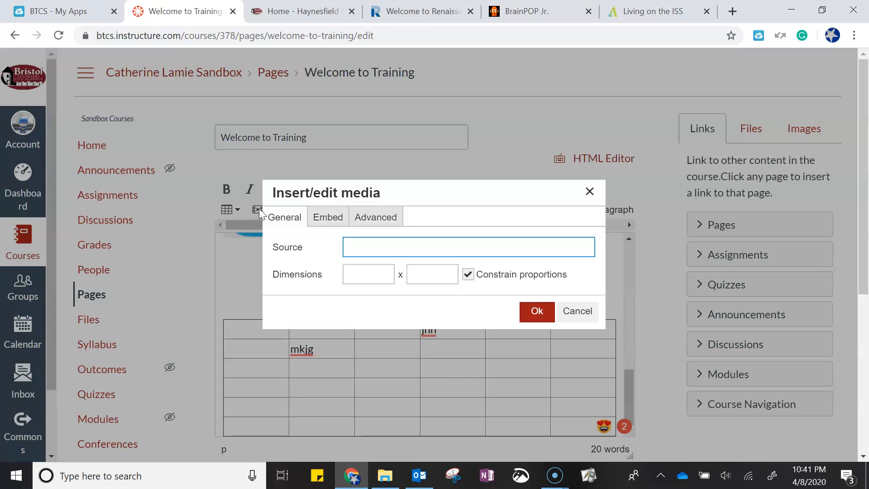
left_click(261, 213)
left_click(573, 311)
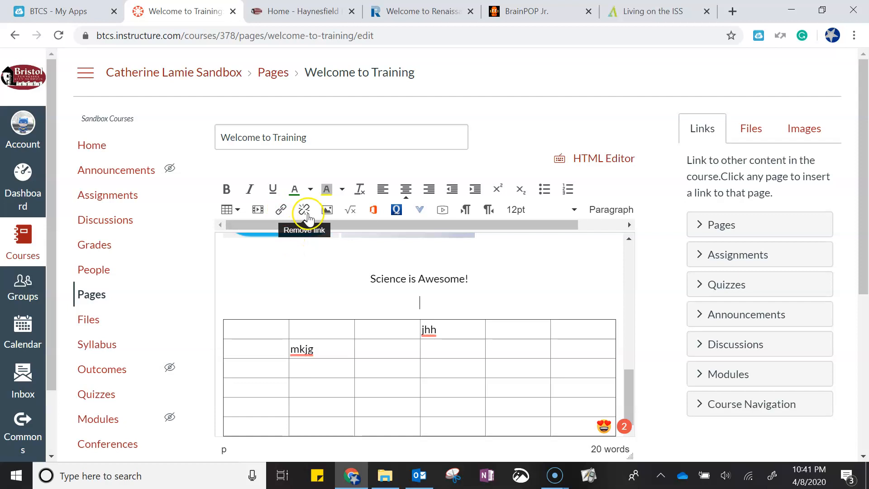
Inspect the BrainPOP Jr. image's website link and remove the hyperlink from the image
scroll(362, 280, "up", 5)
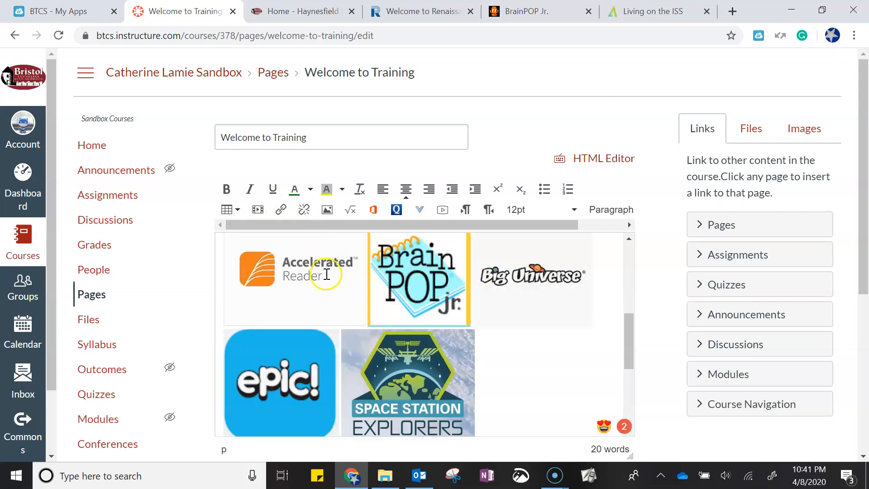
left_click(428, 286)
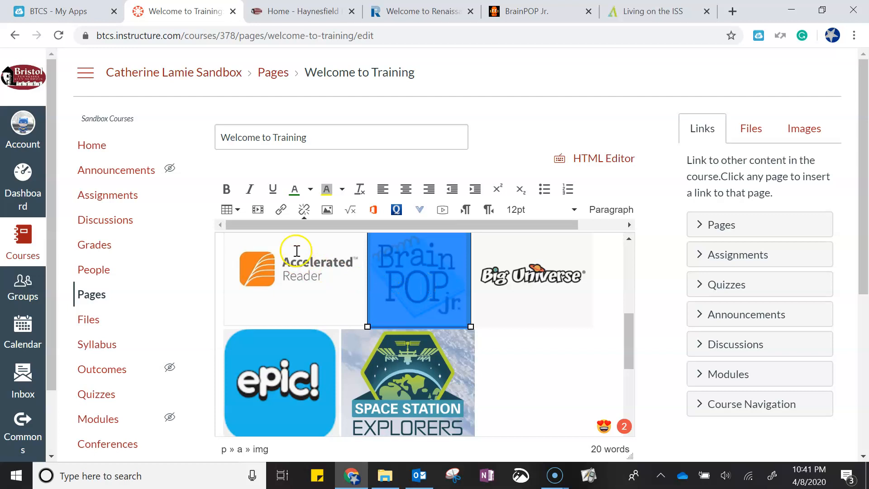
left_click(282, 209)
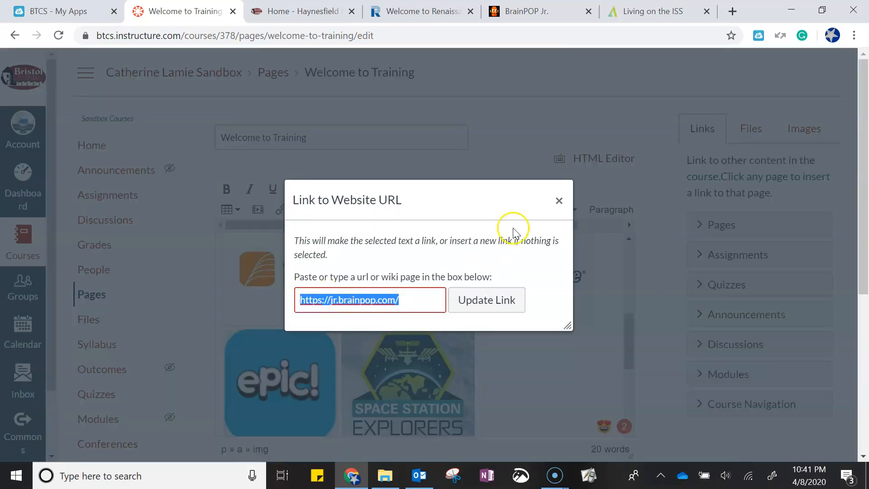
left_click(558, 201)
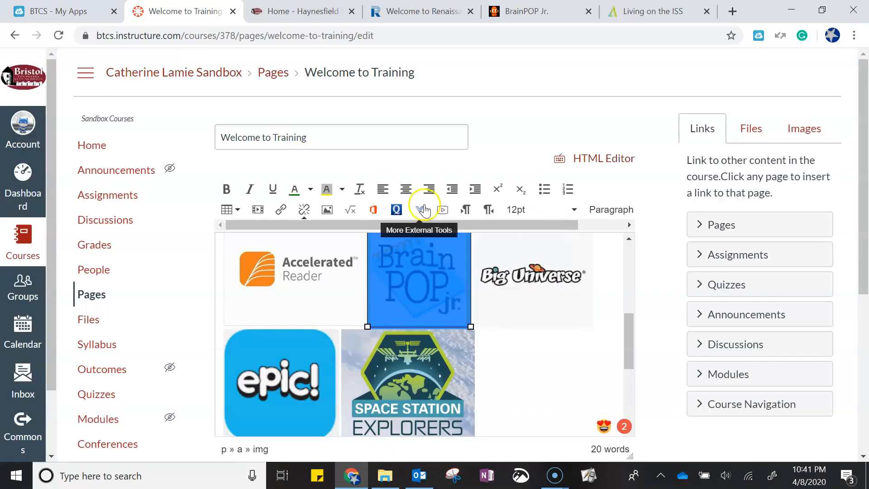
left_click(304, 210)
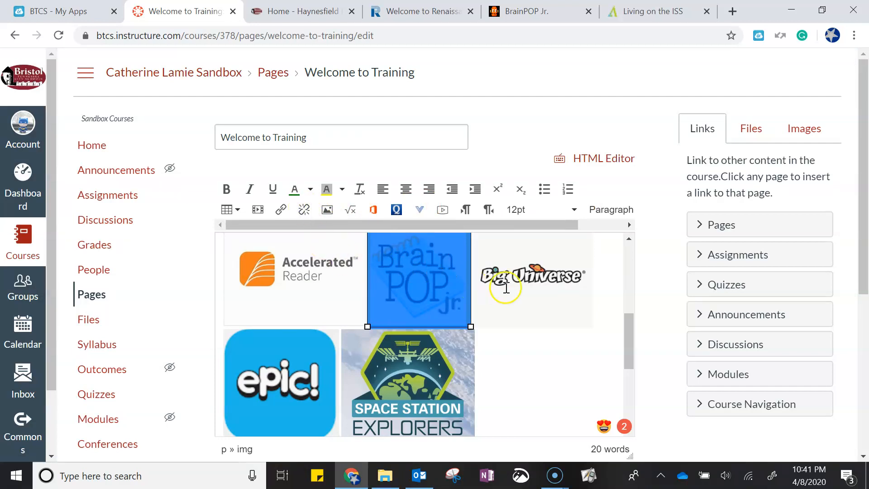
Open the Insert / Edit Image dialog, view its Canvas source folders, and close it
left_click(500, 276)
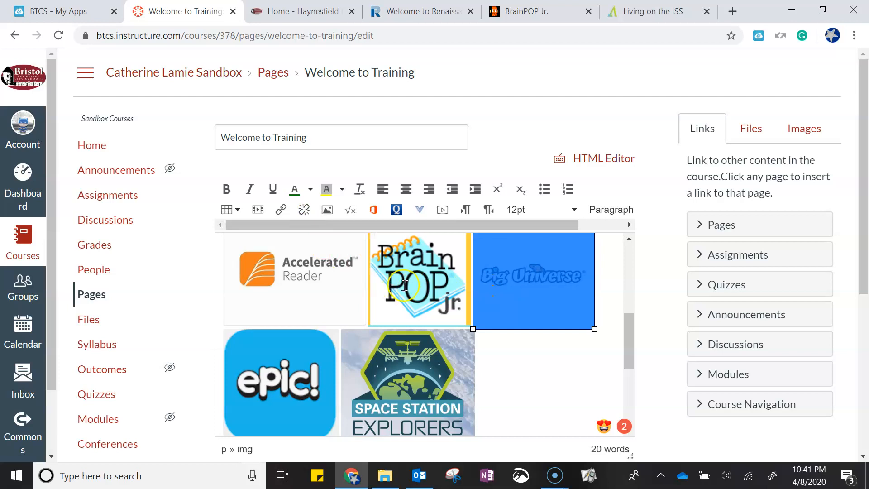
left_click(515, 385)
scroll(515, 375, "down", 5)
left_click(402, 300)
left_click(326, 210)
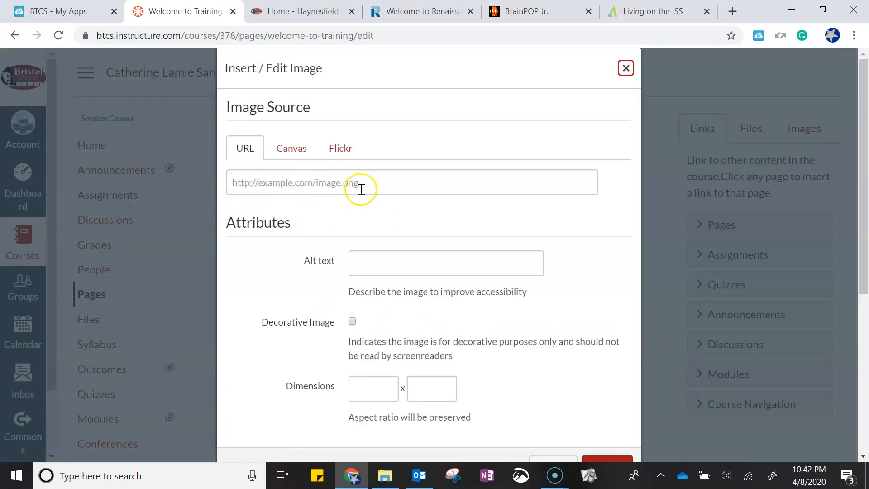
left_click(296, 146)
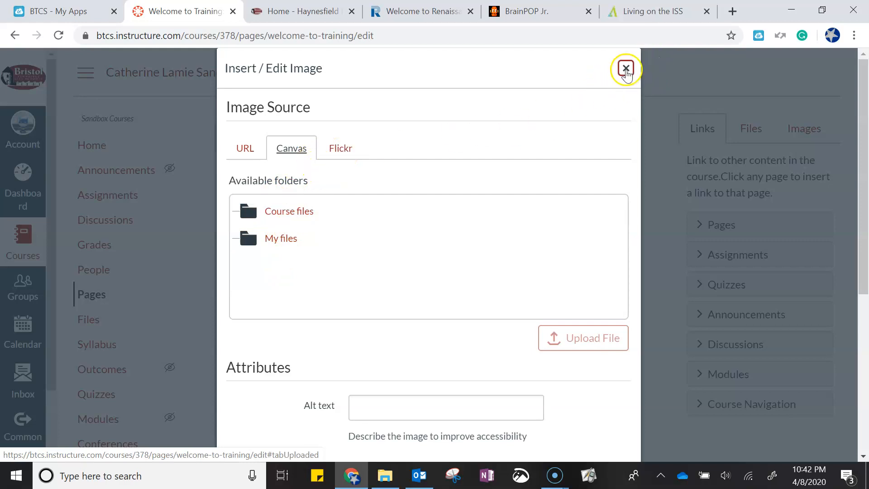
left_click(626, 69)
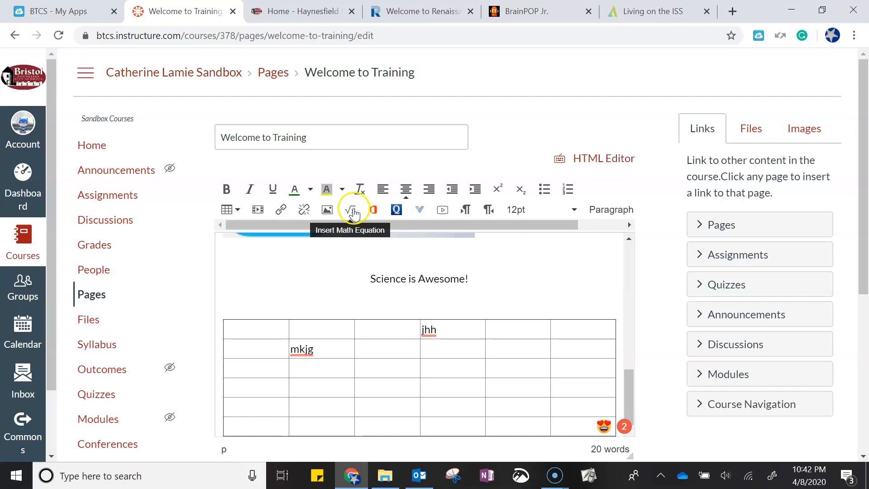
Open the Microsoft Office 365 tool and close it without logging in
left_click(372, 210)
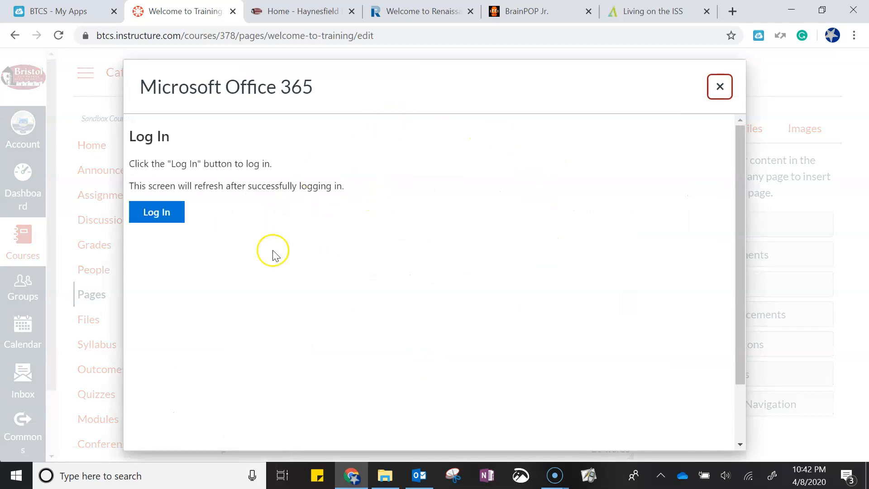
left_click(719, 86)
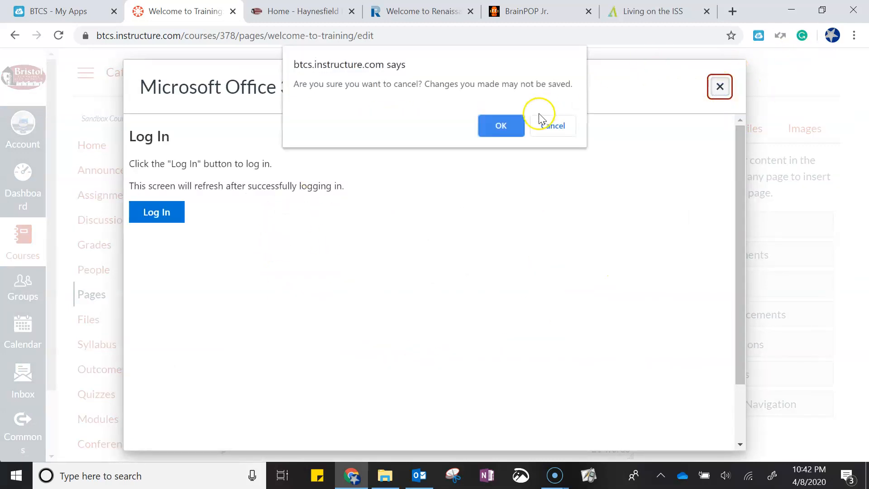
left_click(495, 126)
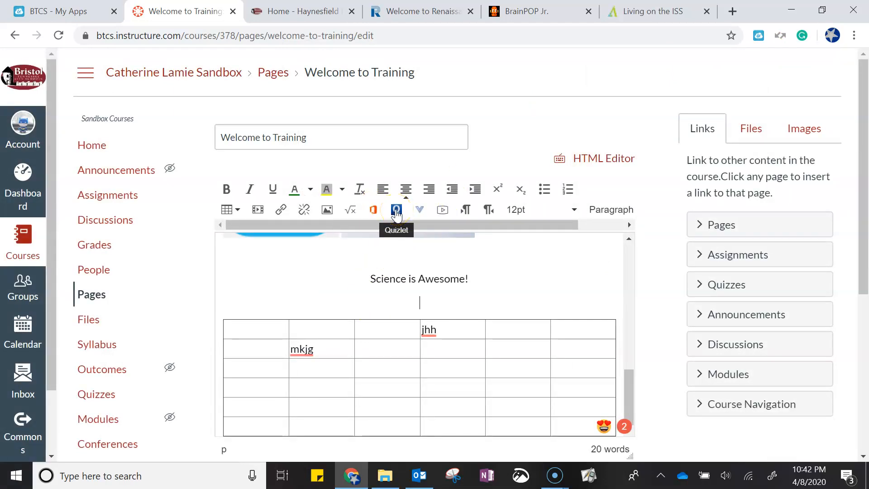
Browse the list of additional external tools available in the editor and close it
left_click(420, 212)
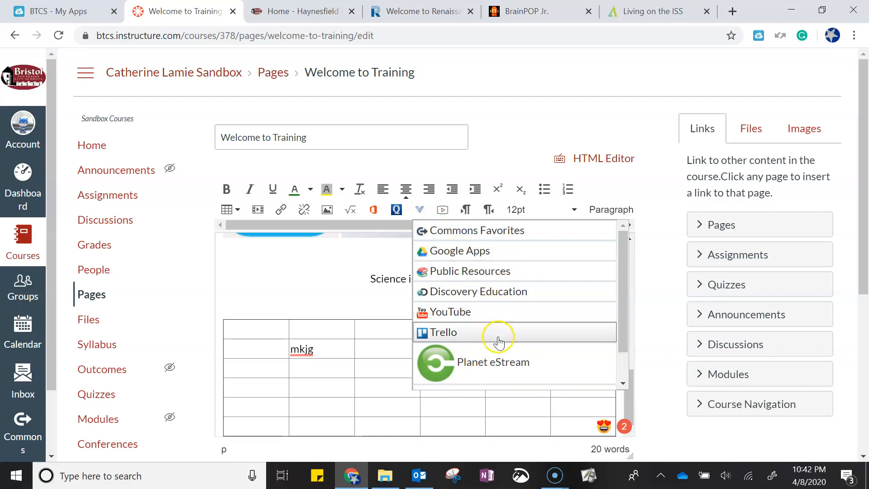
scroll(511, 336, "down", 1)
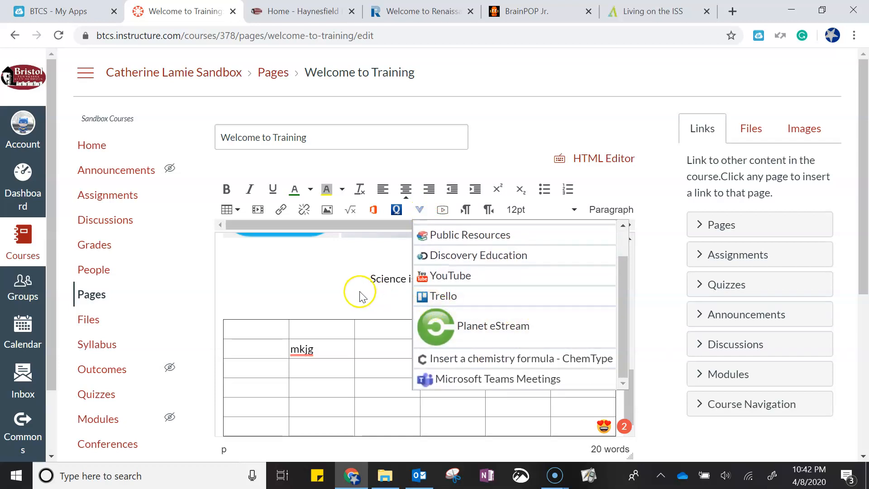
left_click(467, 369)
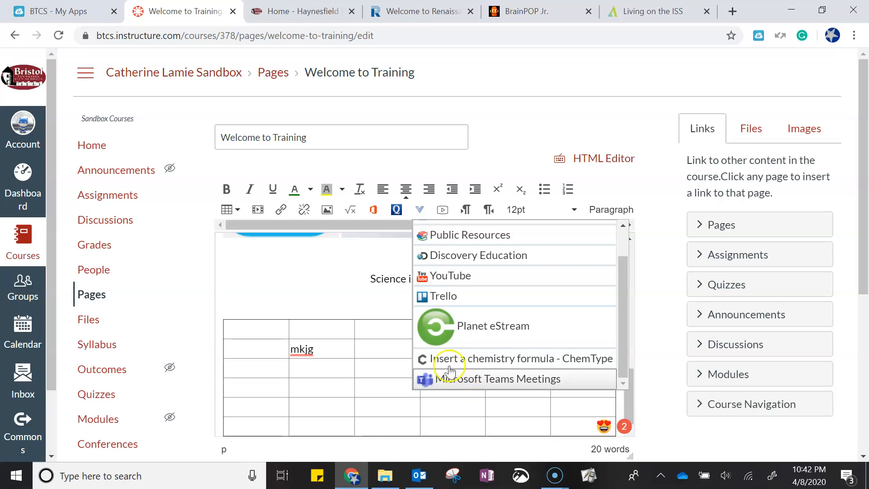
left_click(388, 305)
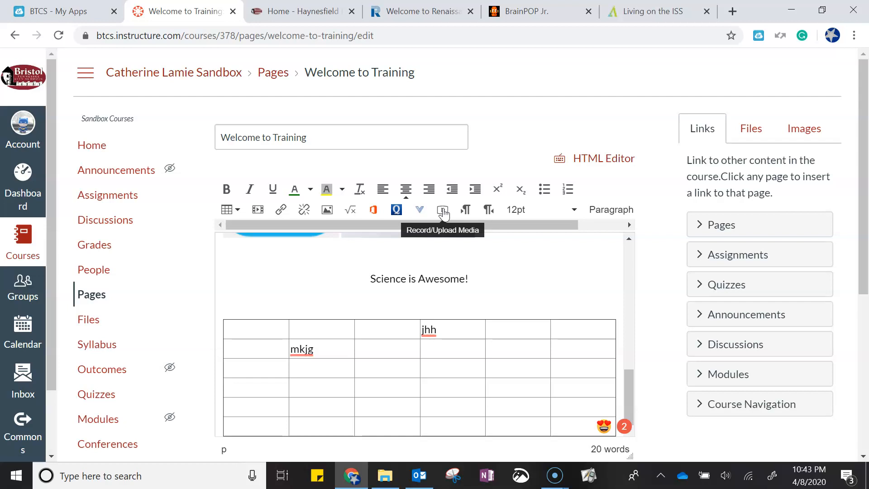
Set the 'Science is Awesome!' line's font size to 36pt
left_click(467, 211)
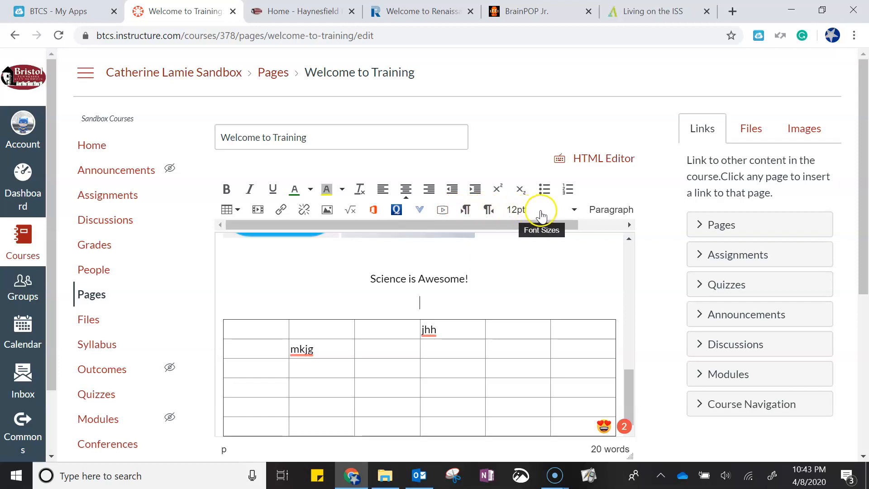
left_click_drag(468, 278, 398, 253)
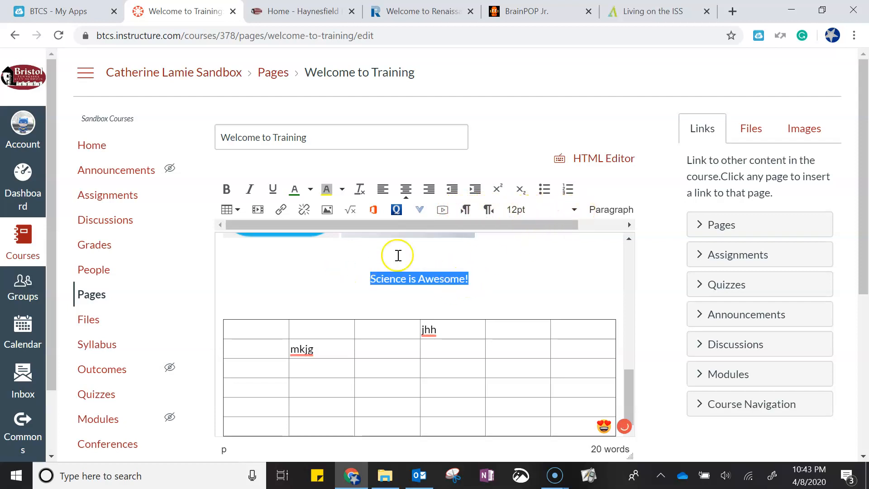
left_click(580, 211)
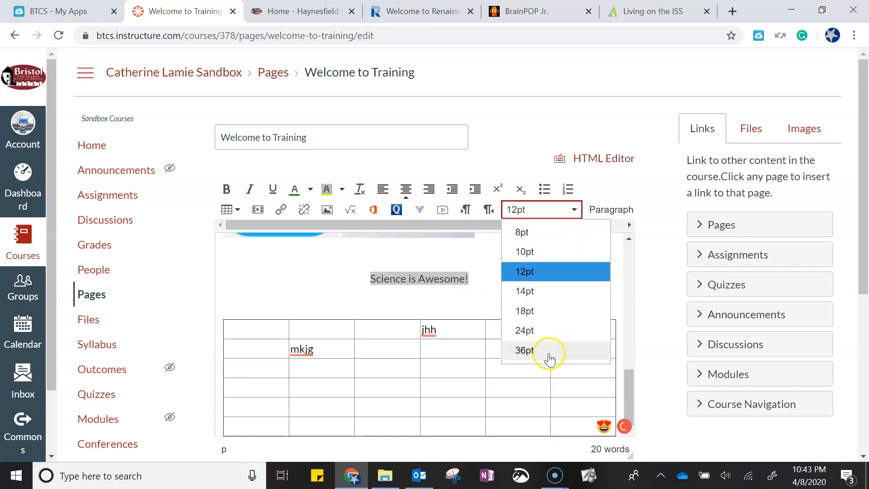
left_click(530, 350)
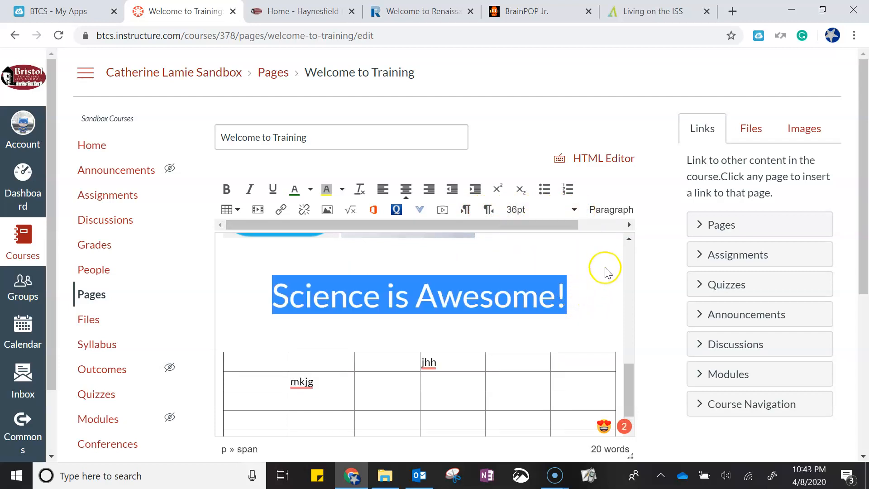
Select the 'Science is Awesome!' line and change its font color to green
left_click(598, 297)
left_click_drag(581, 294, 275, 283)
left_click(296, 189)
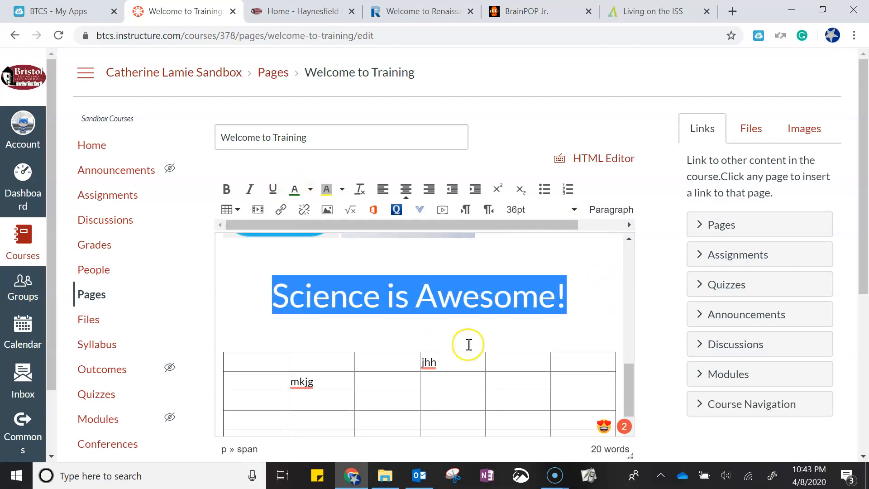
left_click(578, 316)
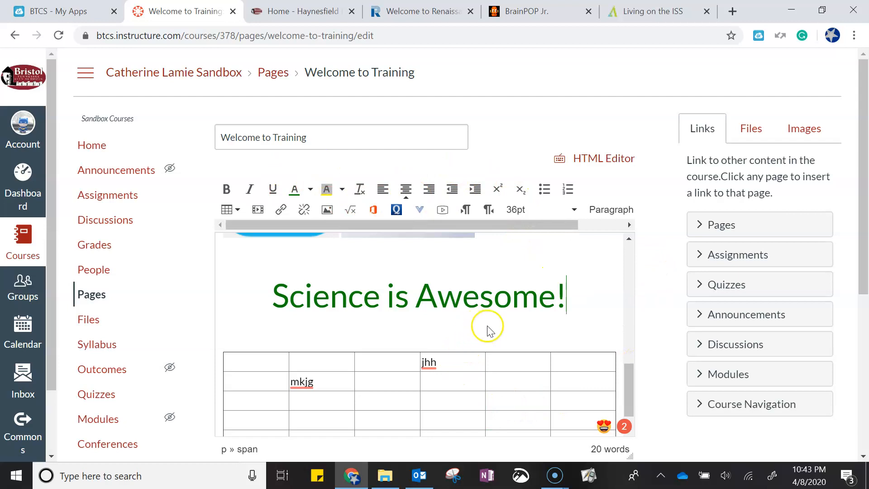
Delete the table below the 'Science is Awesome!' heading
scroll(498, 324, "down", 1)
scroll(499, 324, "up", 6)
scroll(499, 325, "down", 5)
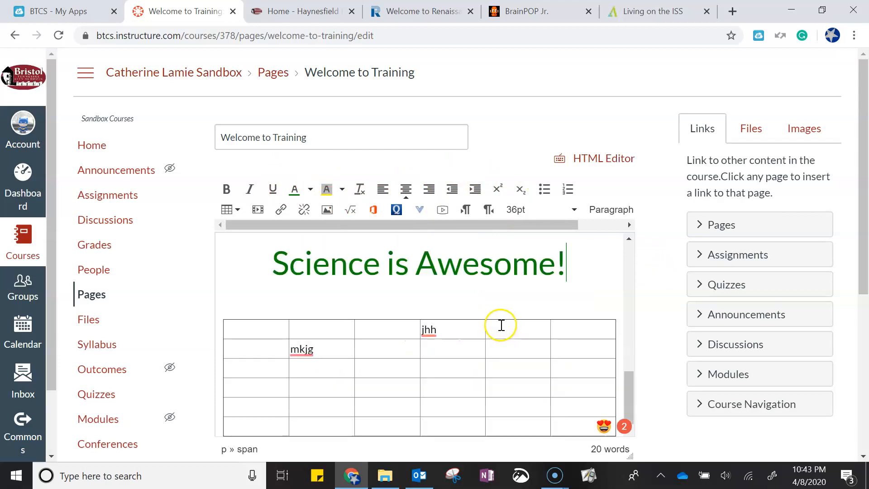
left_click(461, 330)
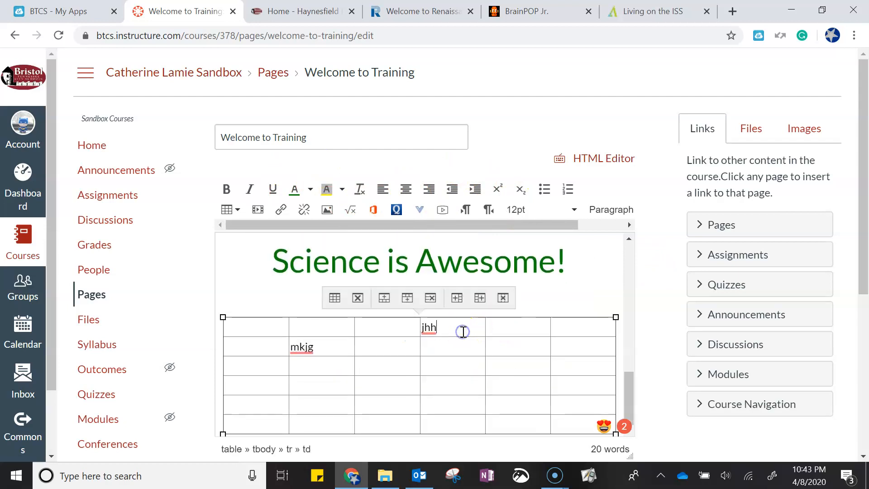
left_click(357, 297)
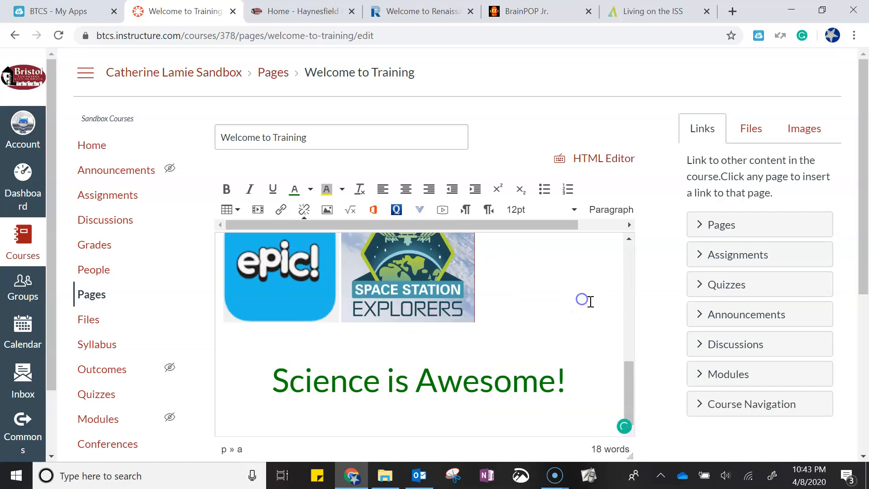
Save the edited page and review the saved page content
scroll(656, 407, "down", 5)
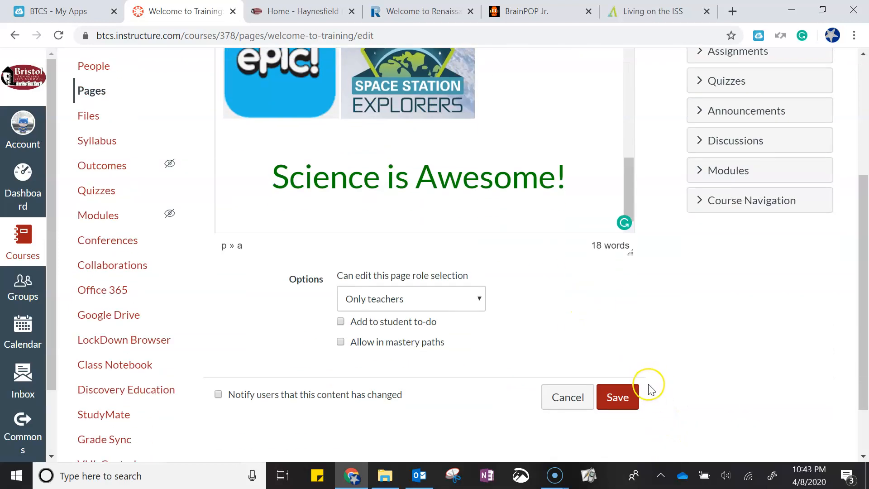
left_click(622, 399)
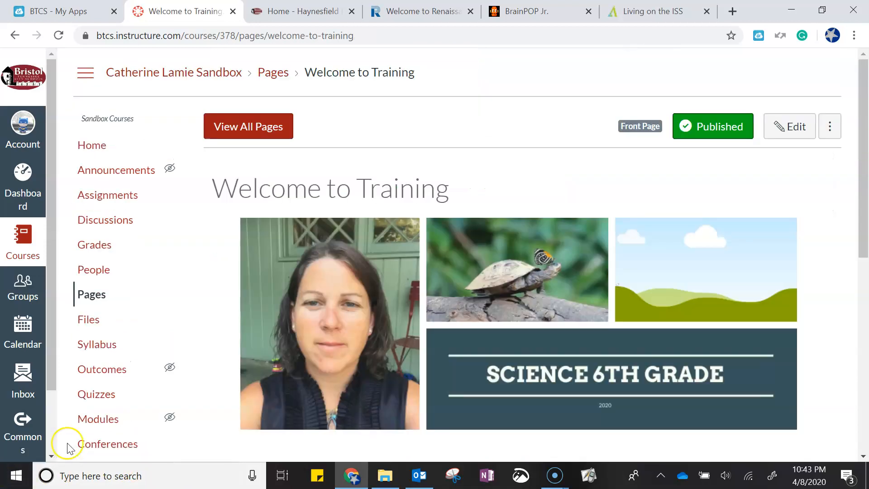
scroll(161, 335, "down", 7)
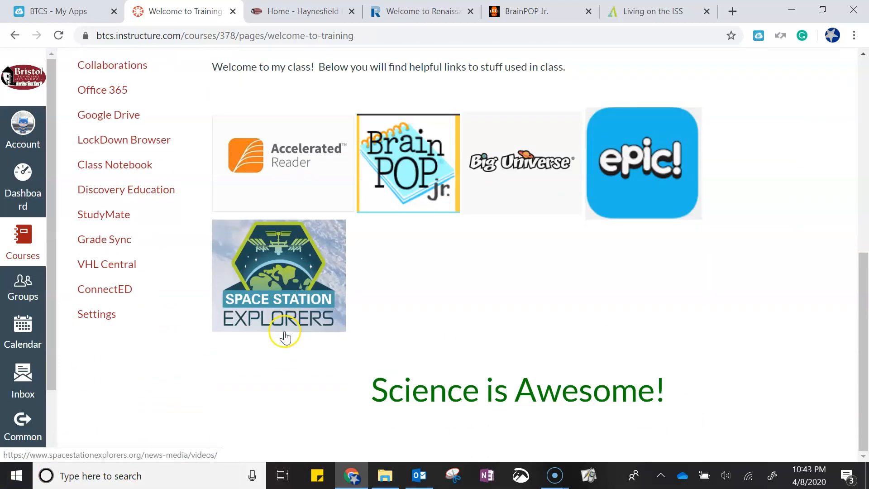